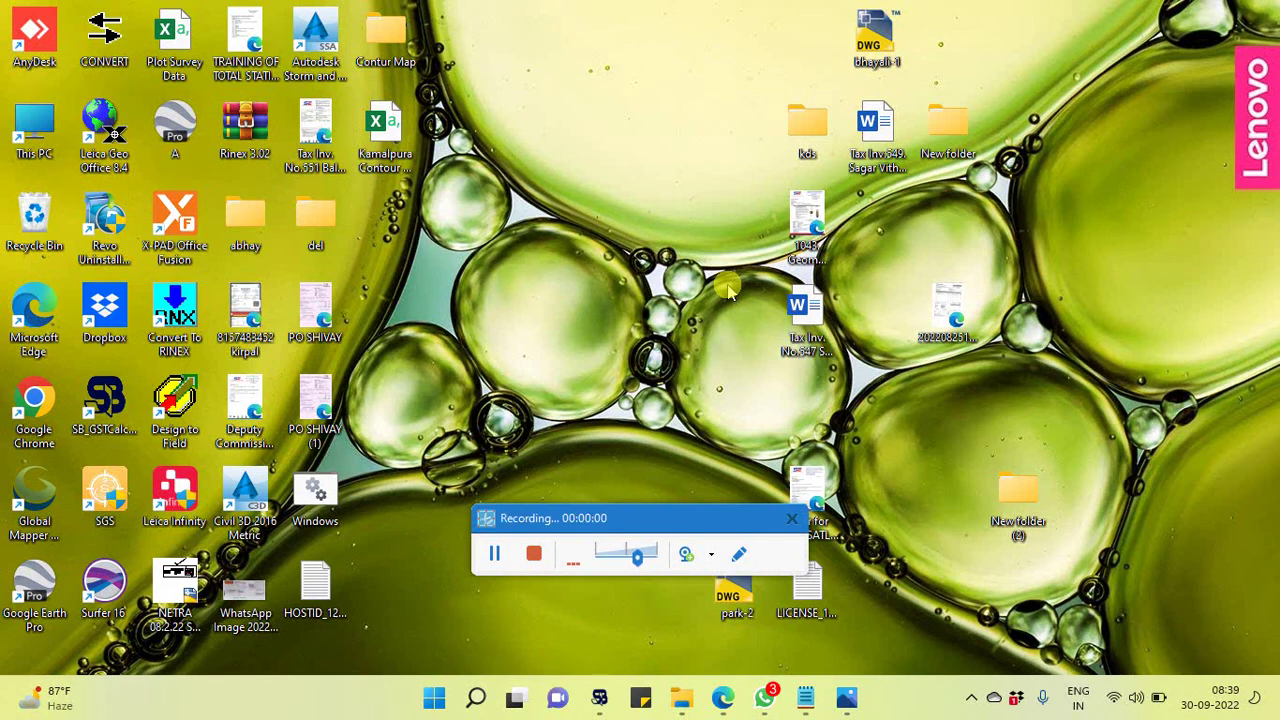
Step: Start Civil 3D 2016 Metric from its desktop shortcut and let the blank Drawing1.dwg load
mouse_move(629, 523)
mouse_down()
mouse_move(997, 560)
mouse_move(1078, 617)
mouse_up()
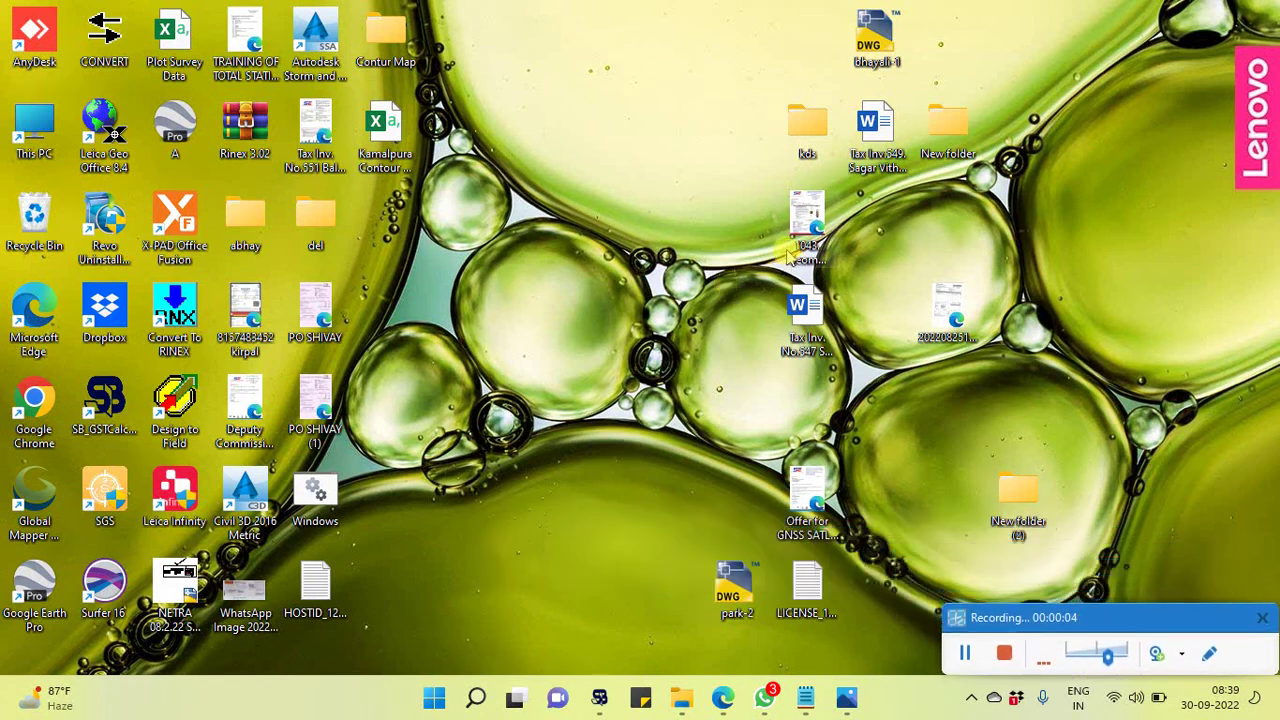
right_click(574, 166)
mouse_move(628, 225)
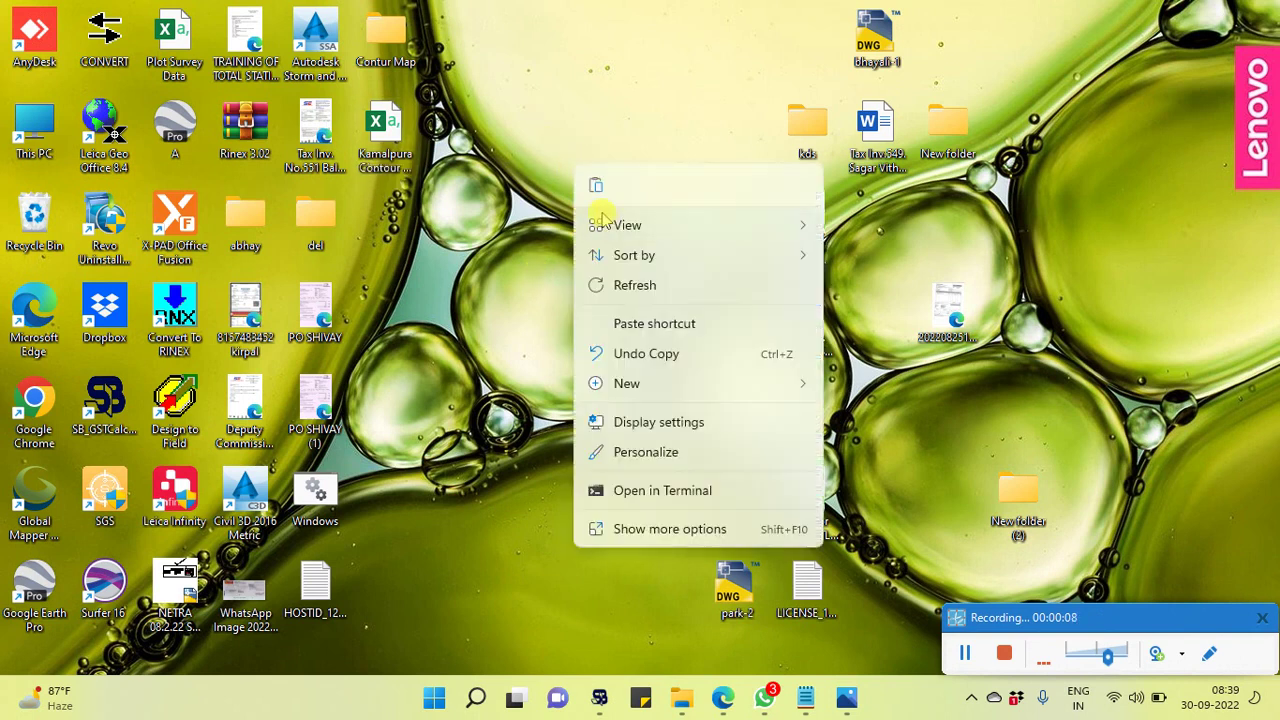
click(522, 492)
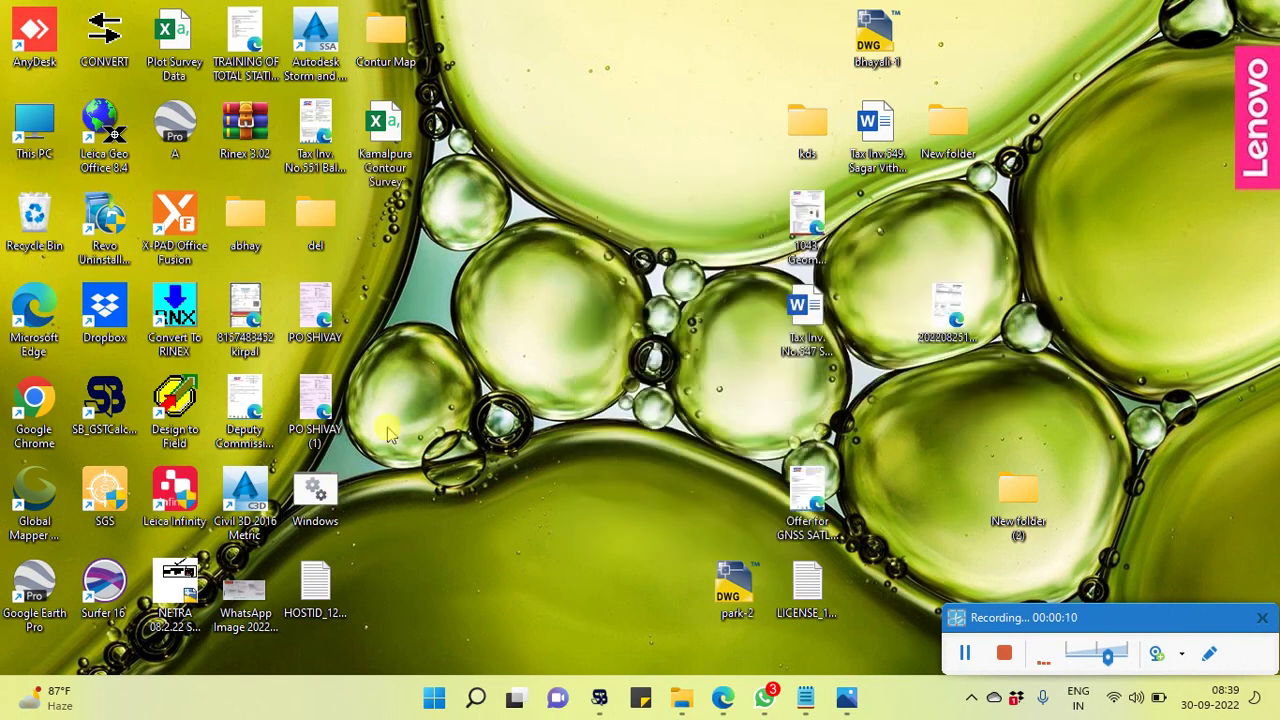
click(315, 35)
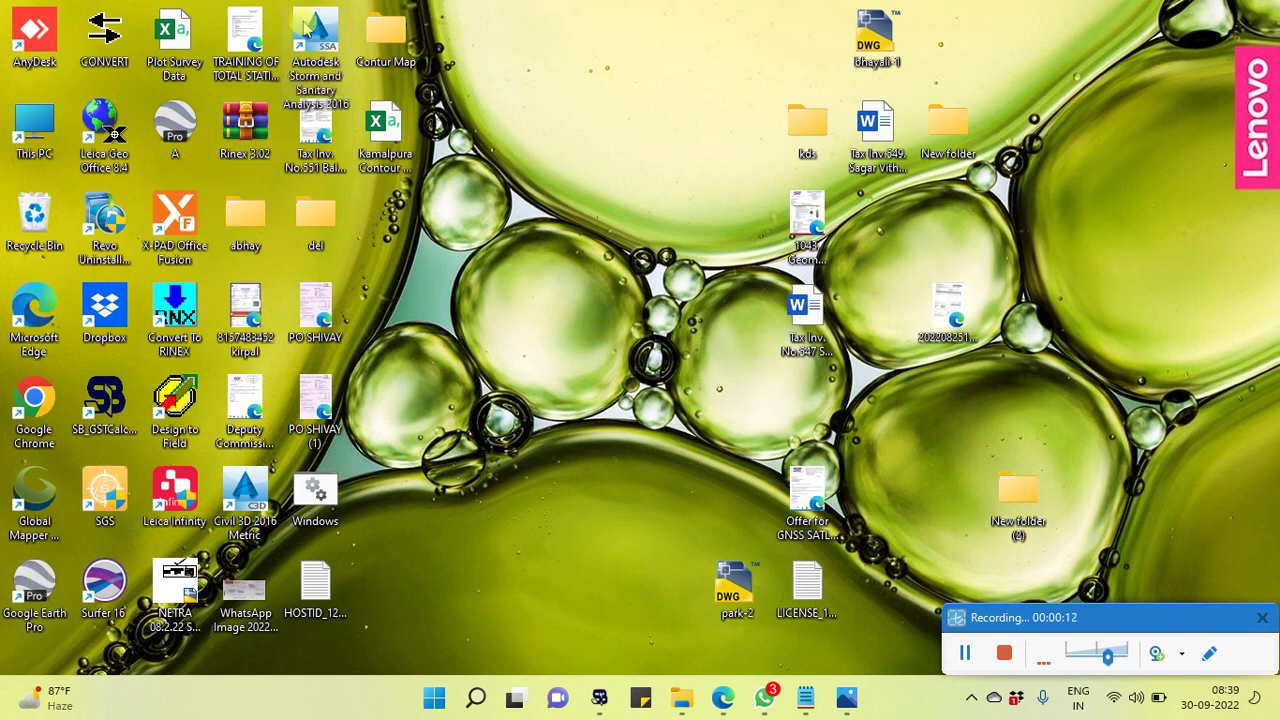
click(240, 500)
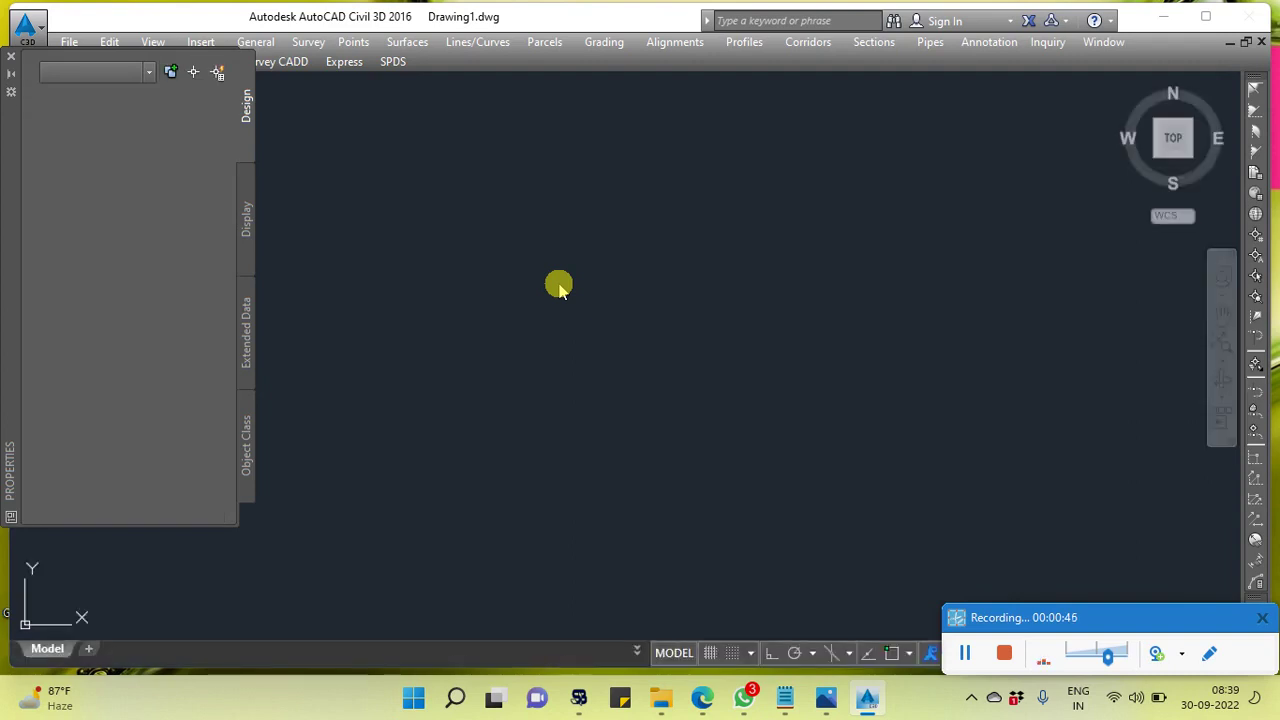
click(548, 260)
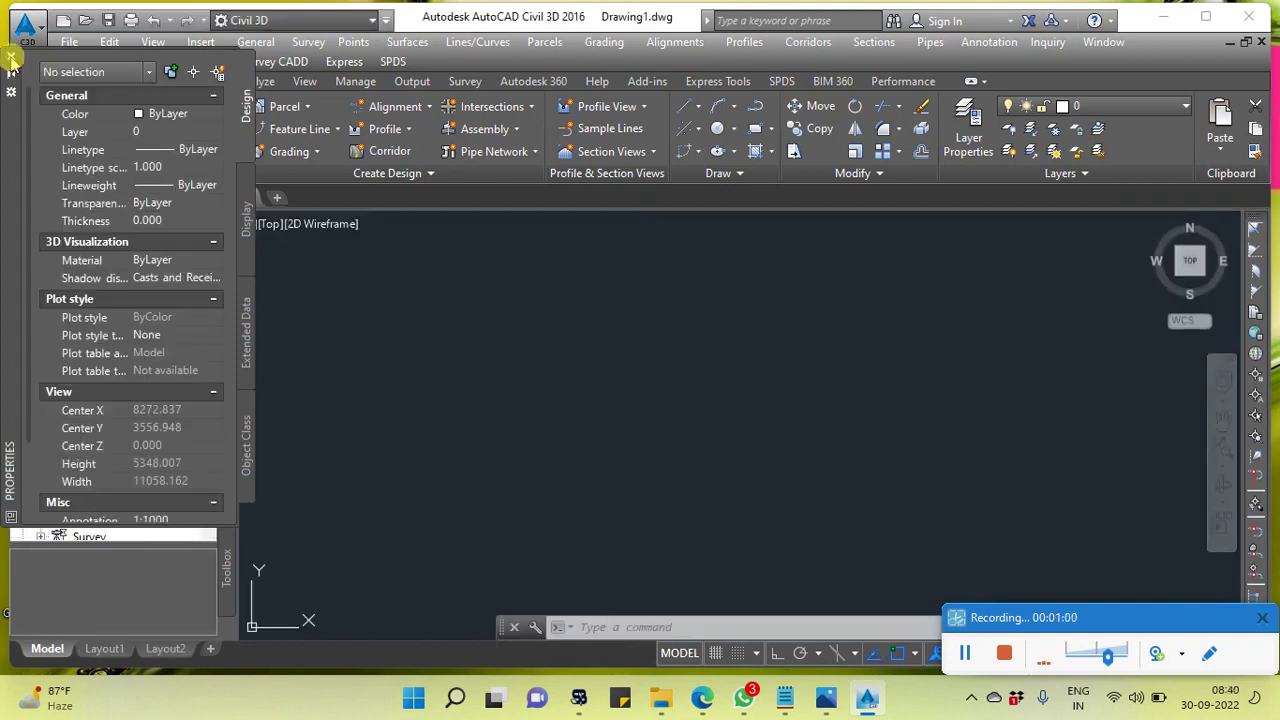
Step: Maximize the Civil 3D 2016 application window
double_click(505, 18)
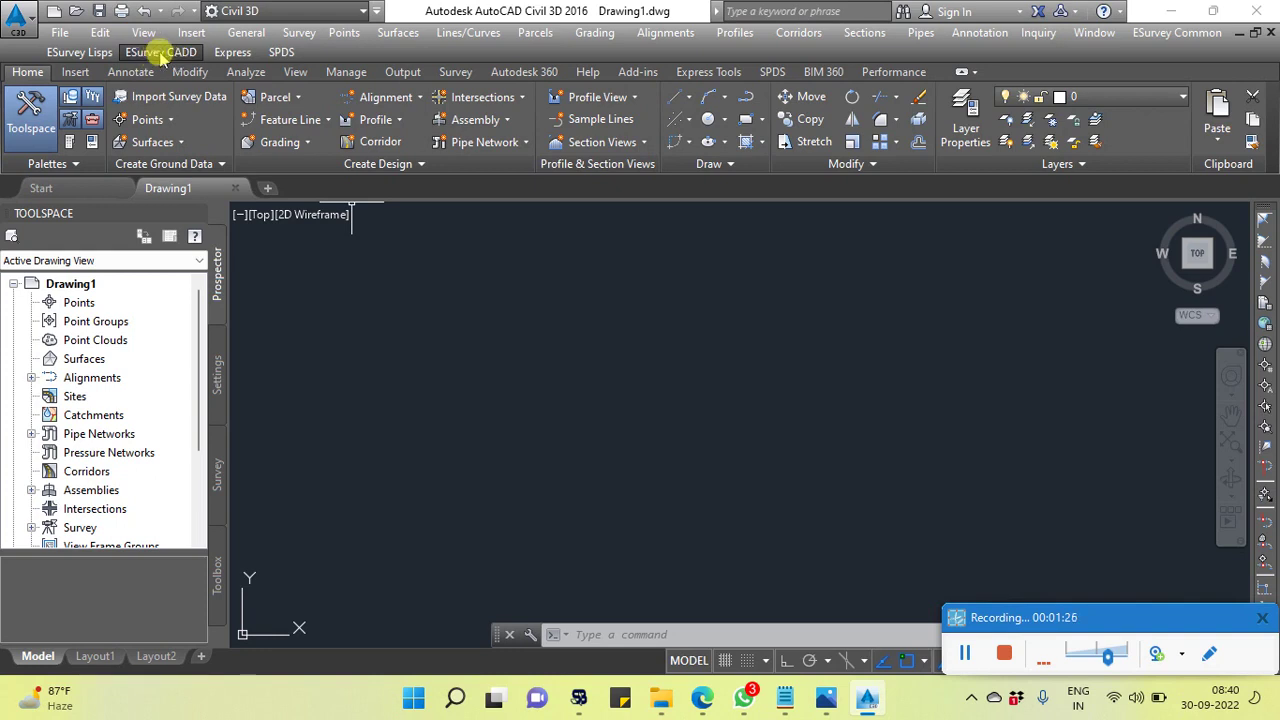
Step: Run ESurvey CADD's Direct TopoDraw (IMTOPO) import and browse for the survey data file
click(183, 55)
mouse_move(181, 95)
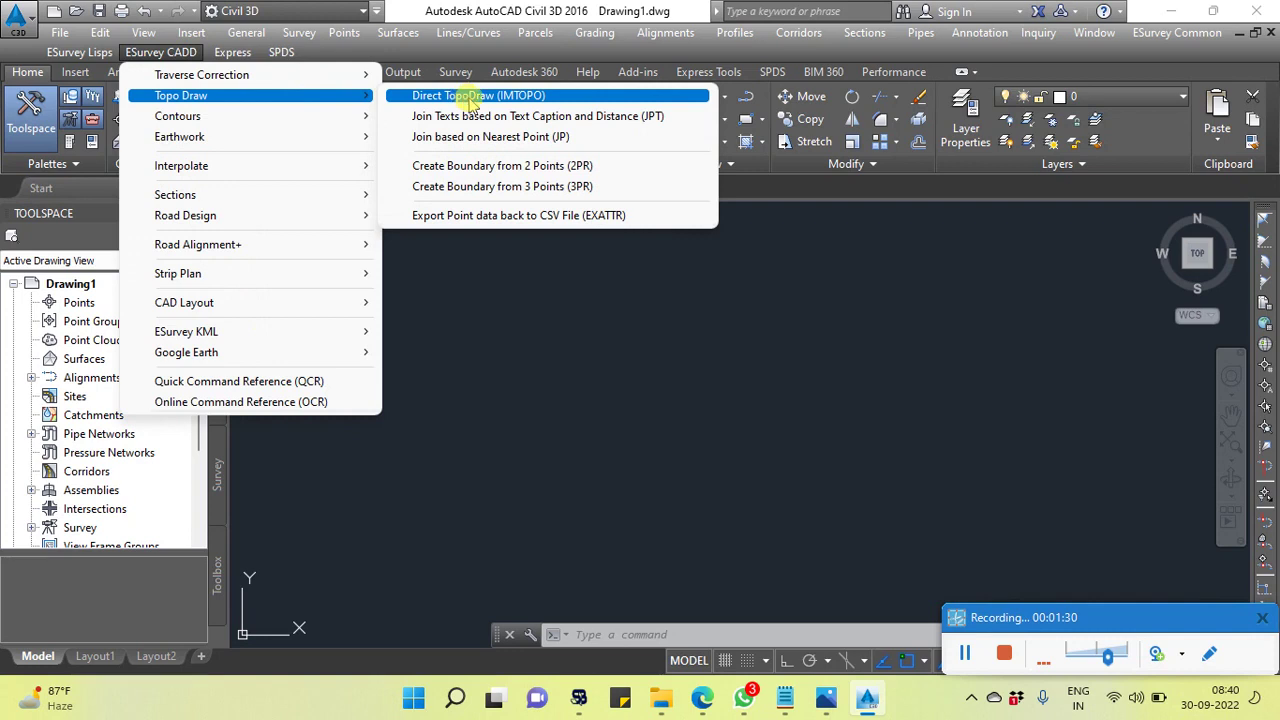
click(475, 97)
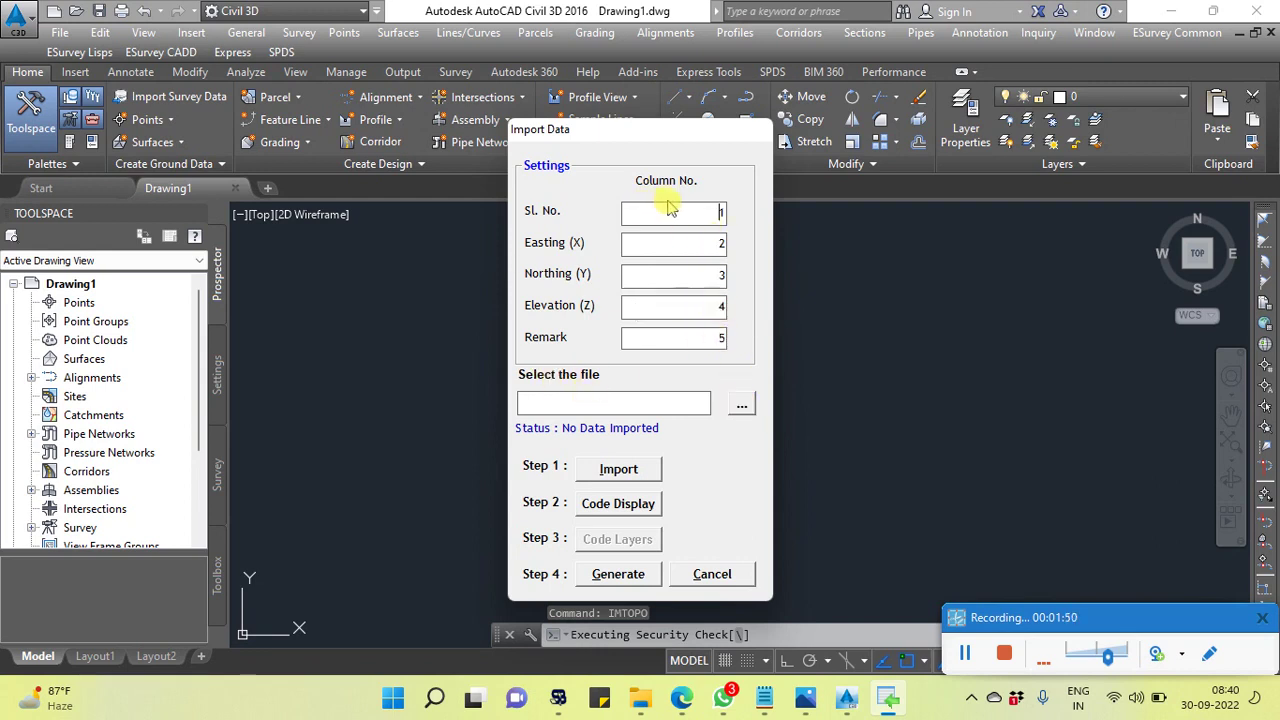
click(742, 408)
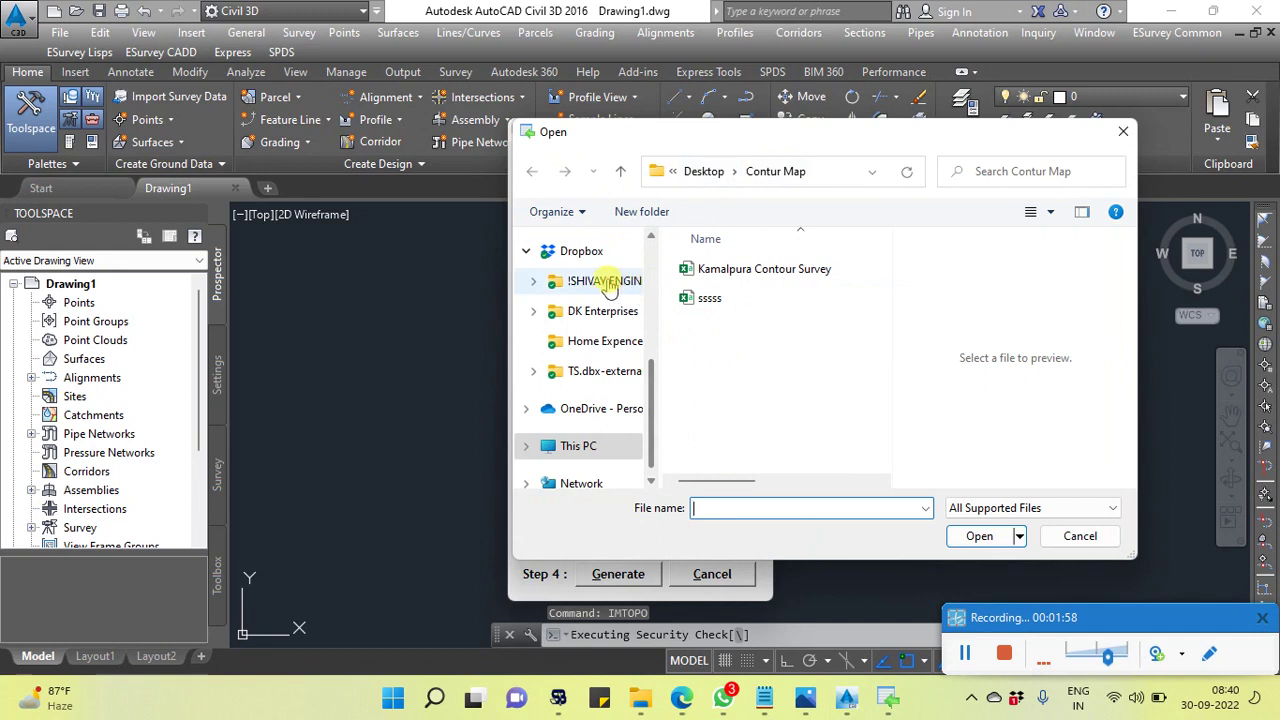
Step: Pick Kamalpura Contour Survey from the Desktop as the file to import
scroll(590, 290, up, 1)
scroll(600, 340, up, 3)
scroll(592, 320, up, 2)
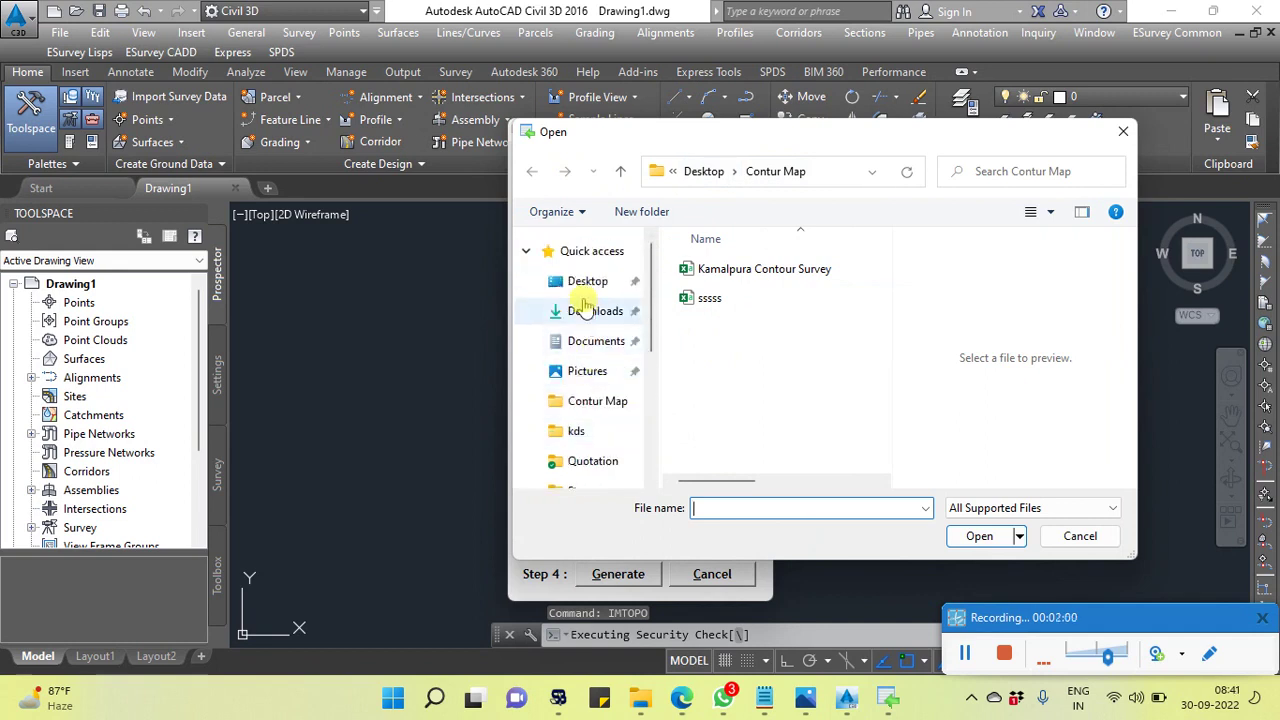
click(585, 283)
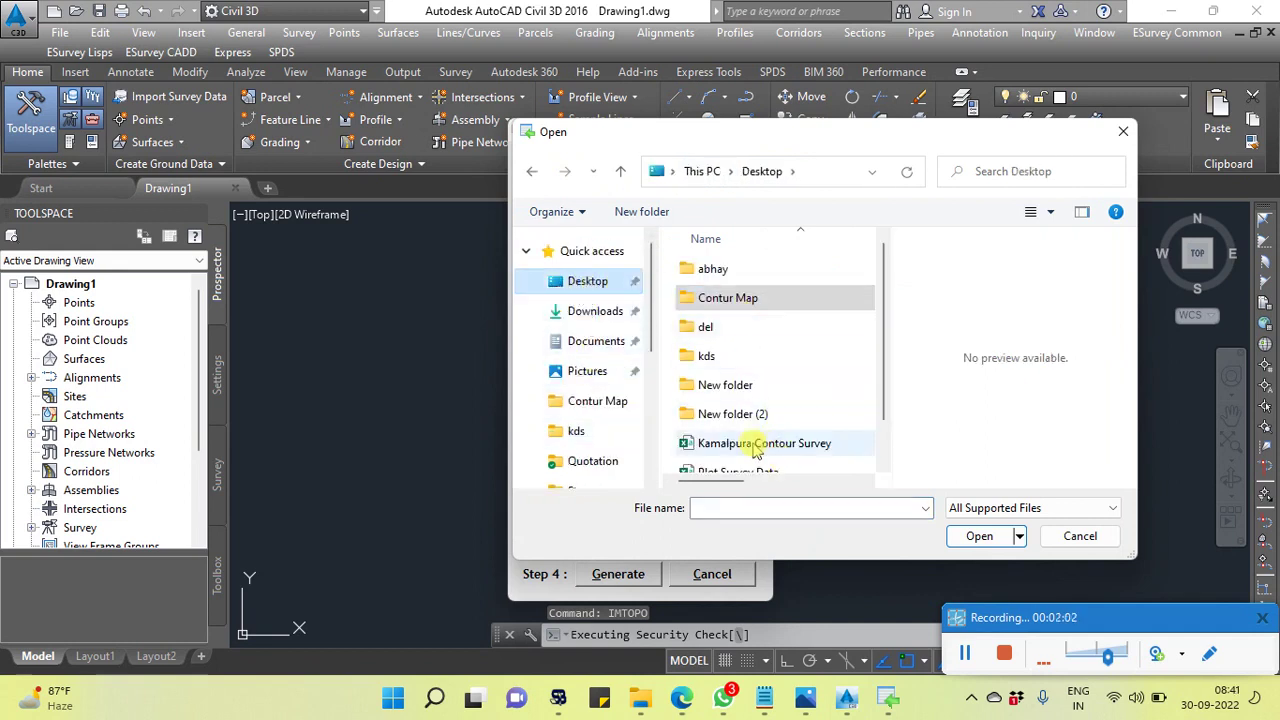
click(753, 445)
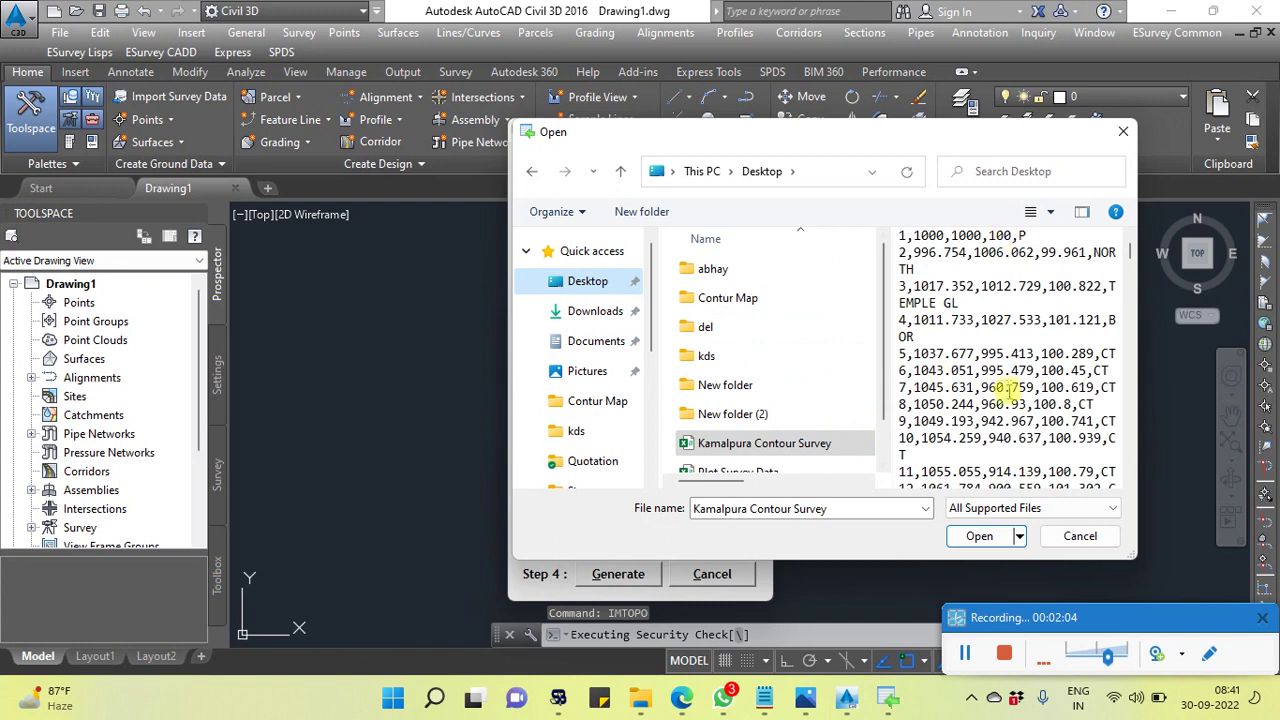
click(978, 538)
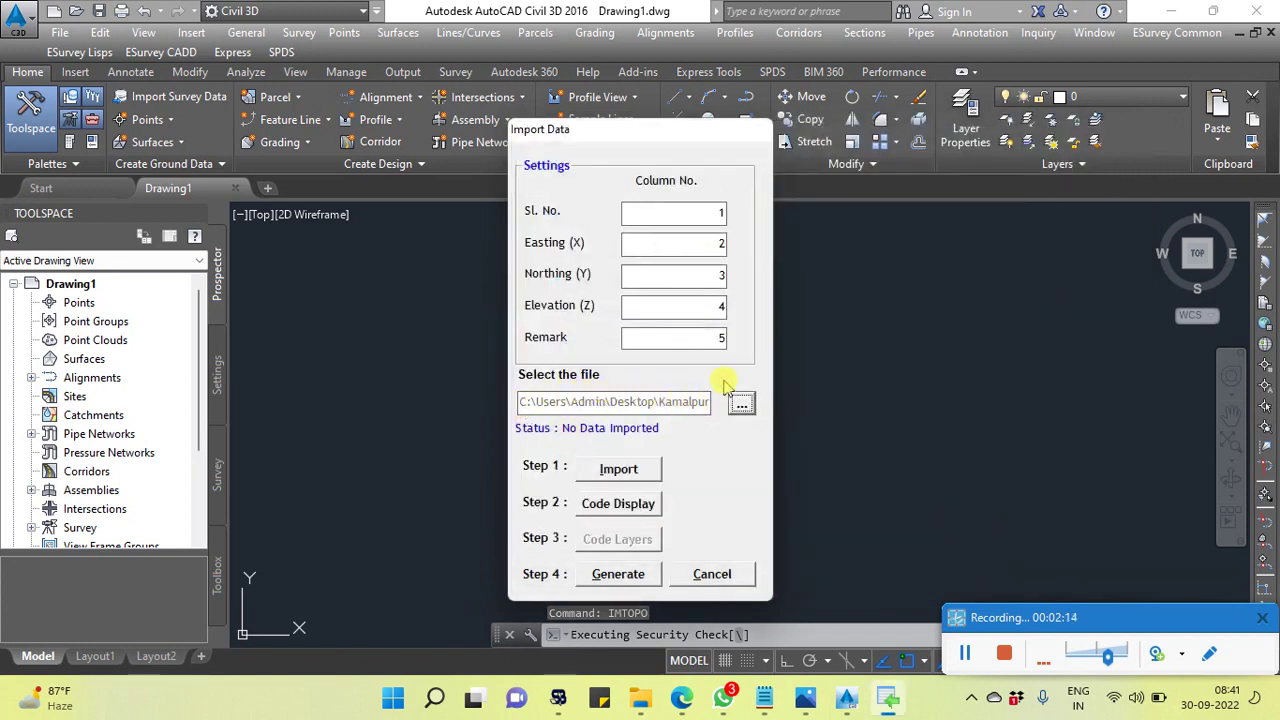
Step: In Code Display, set the Remark label Y shift to 2 and Elevation to 0, saving the preview
click(624, 505)
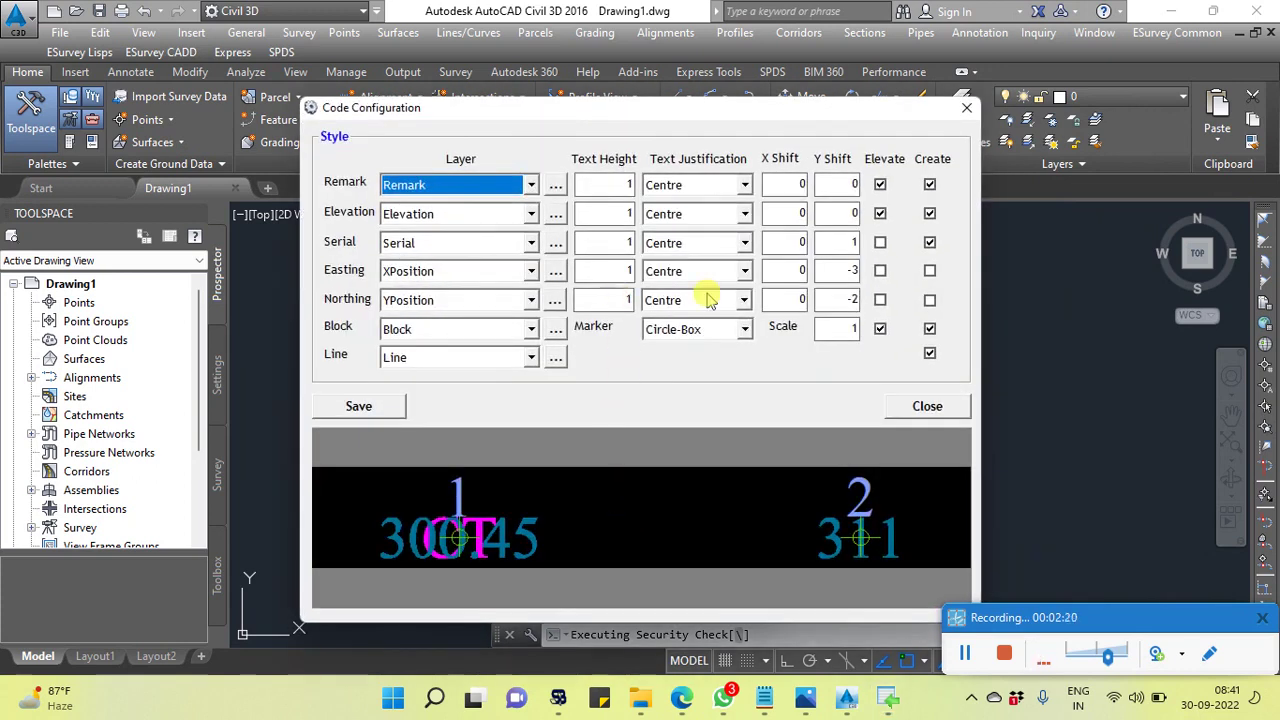
click(833, 184)
drag(833, 184, 858, 184)
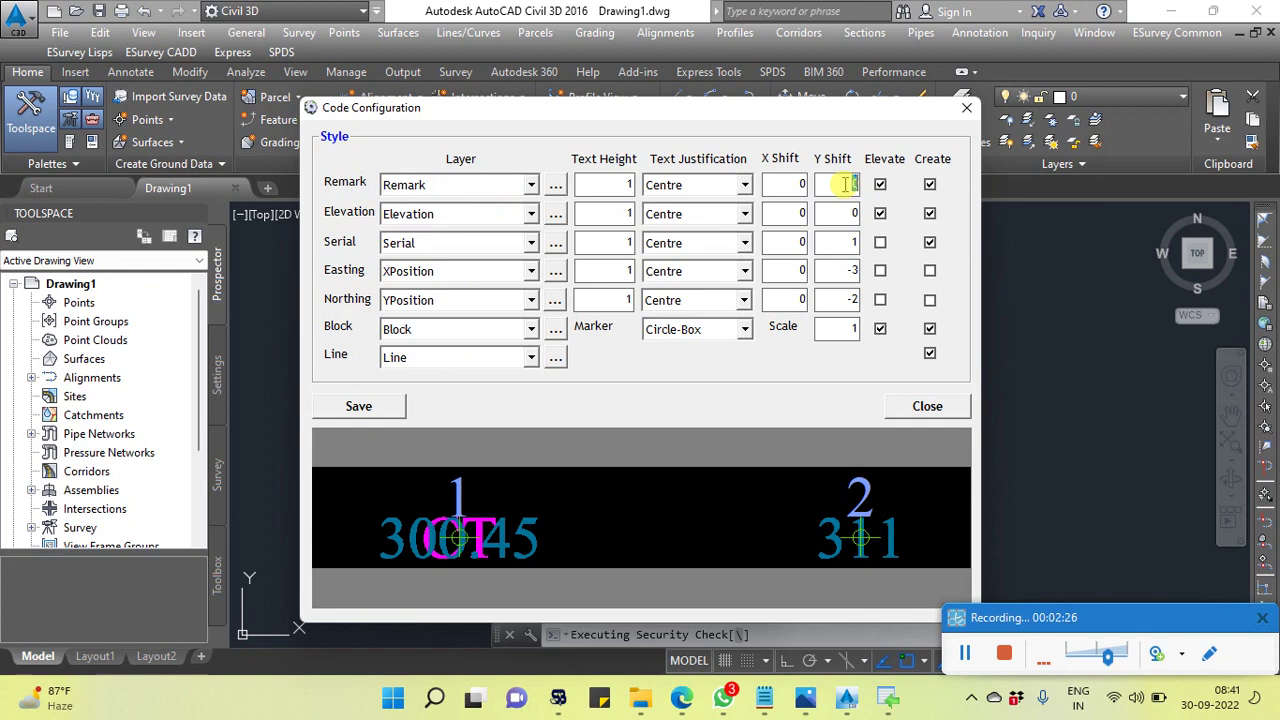
text(-)
text(3)
click(369, 410)
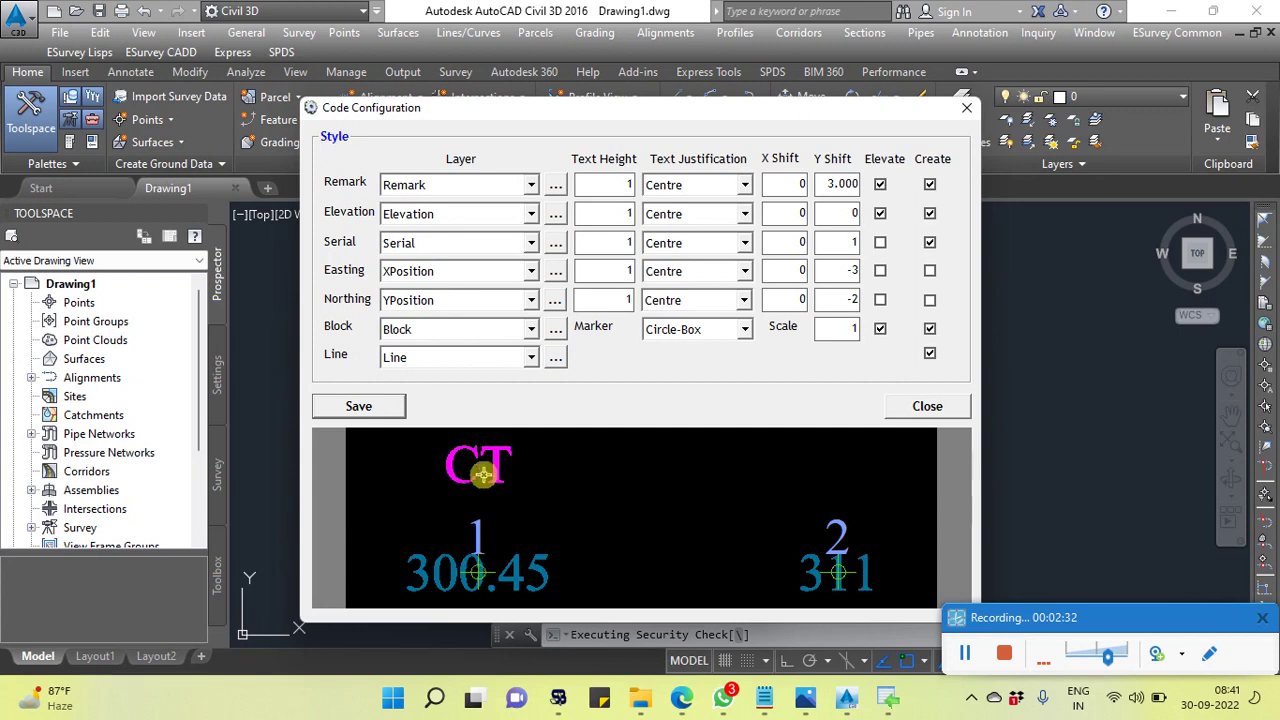
double_click(830, 184)
text(2)
double_click(845, 213)
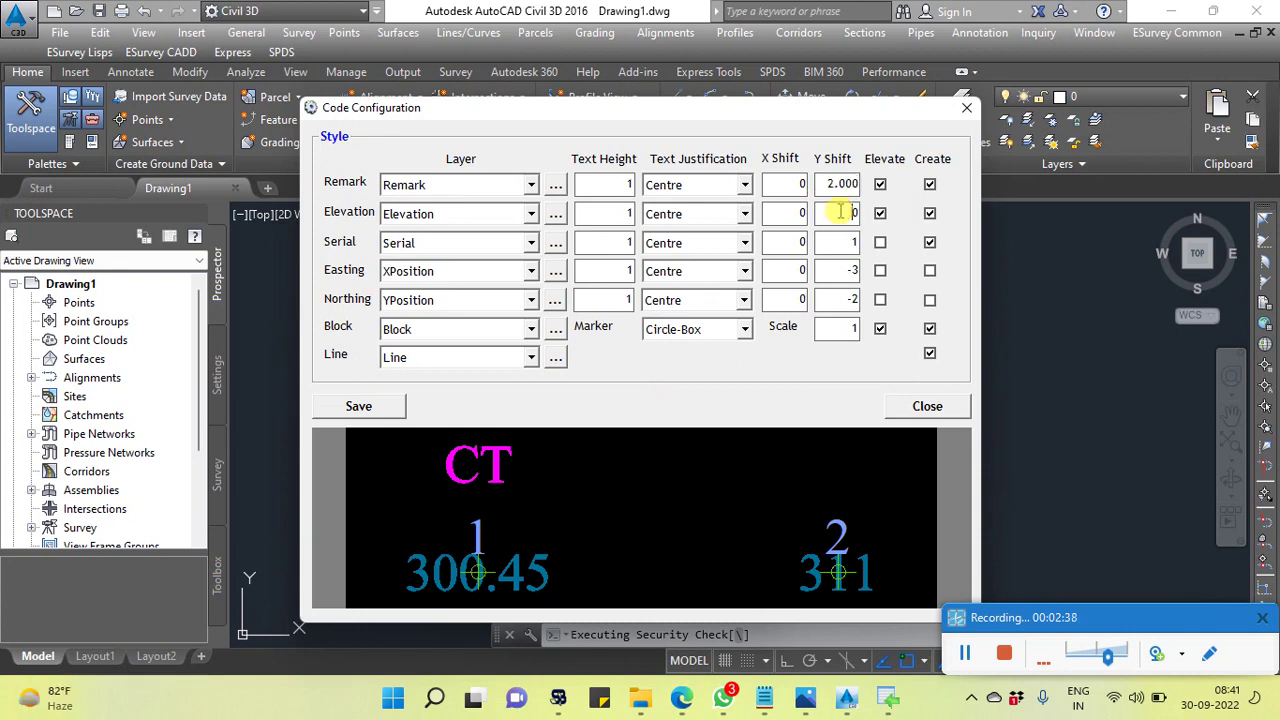
click(372, 410)
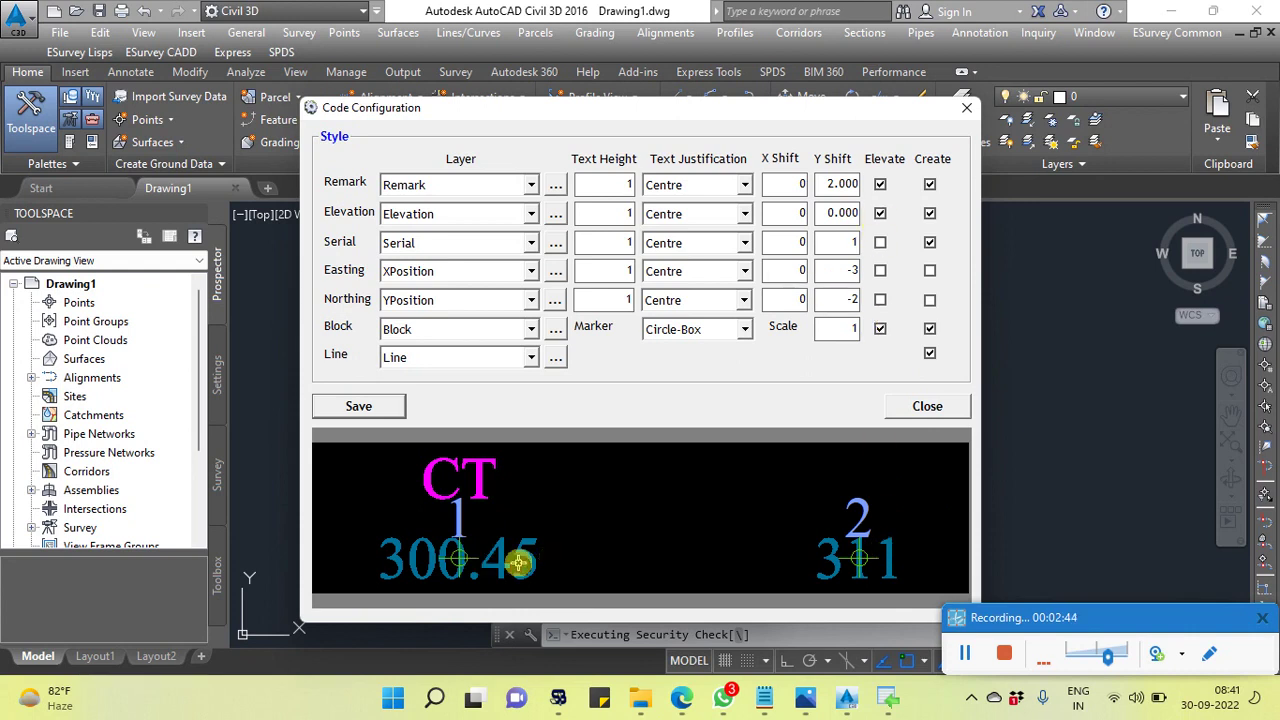
Step: Enable Easting and Northing labels with Y shifts -2 and -1, save, and close the settings
click(929, 357)
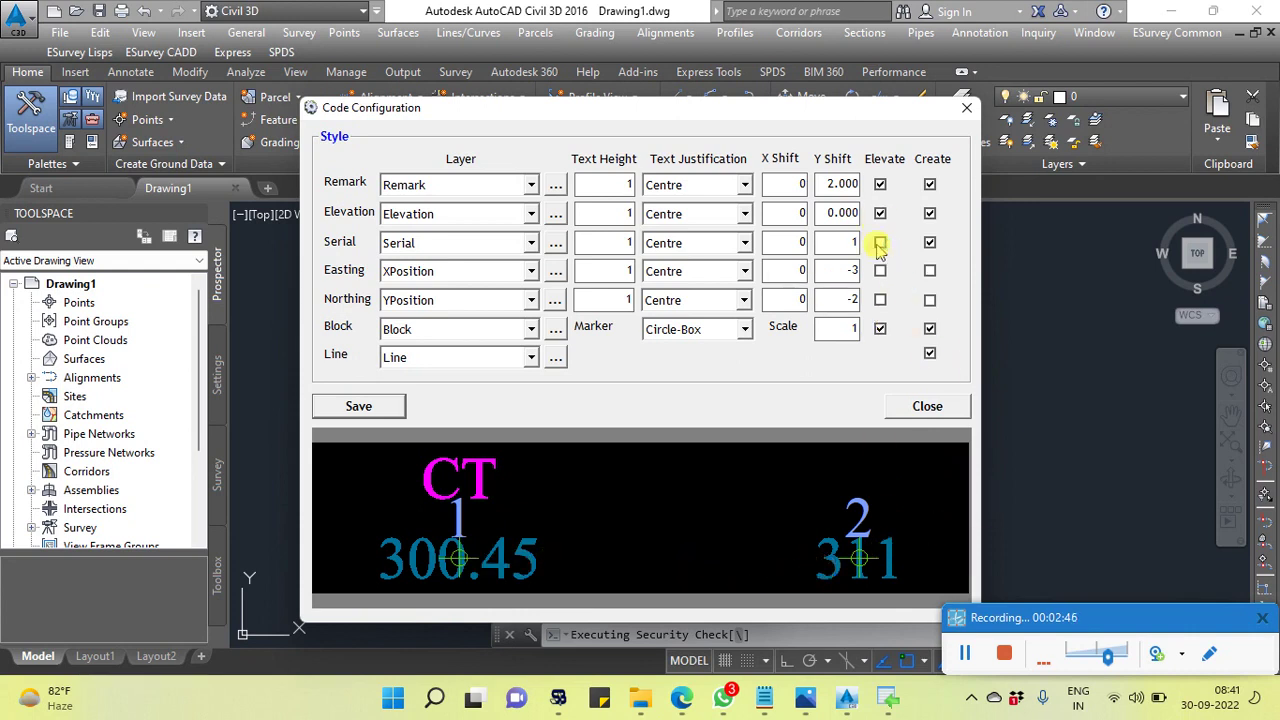
click(929, 270)
click(930, 300)
click(358, 408)
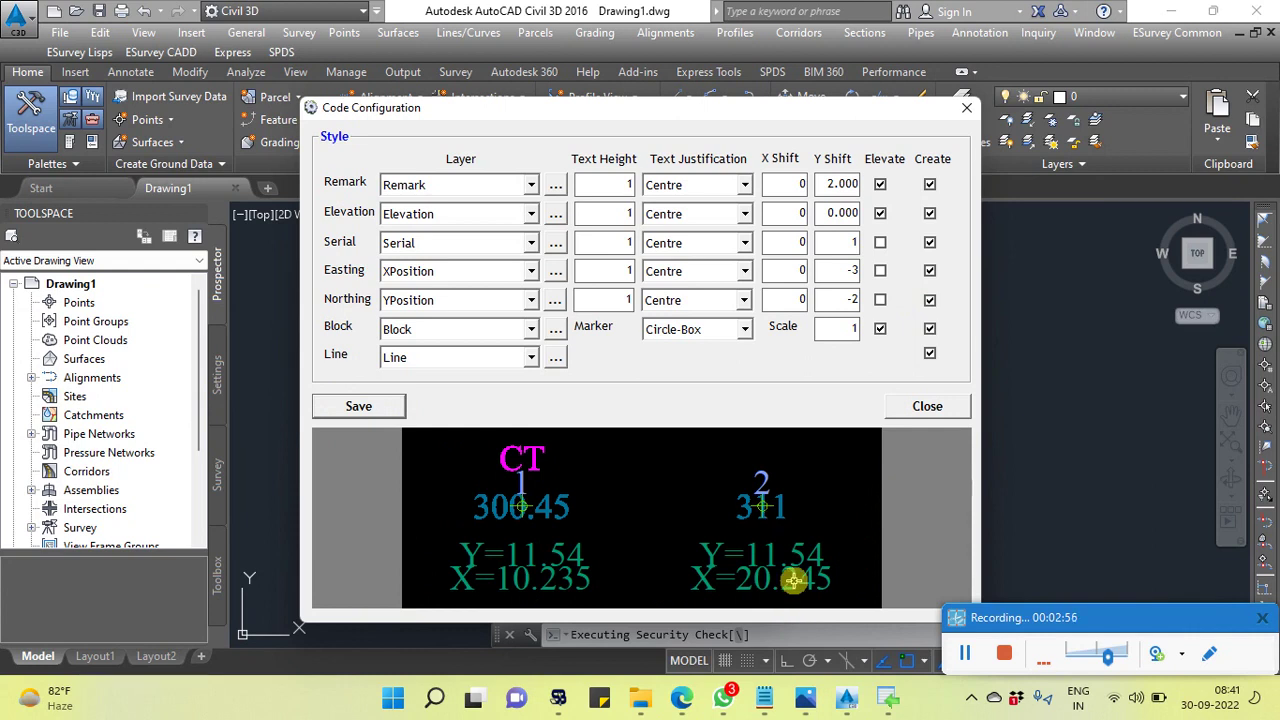
double_click(843, 298)
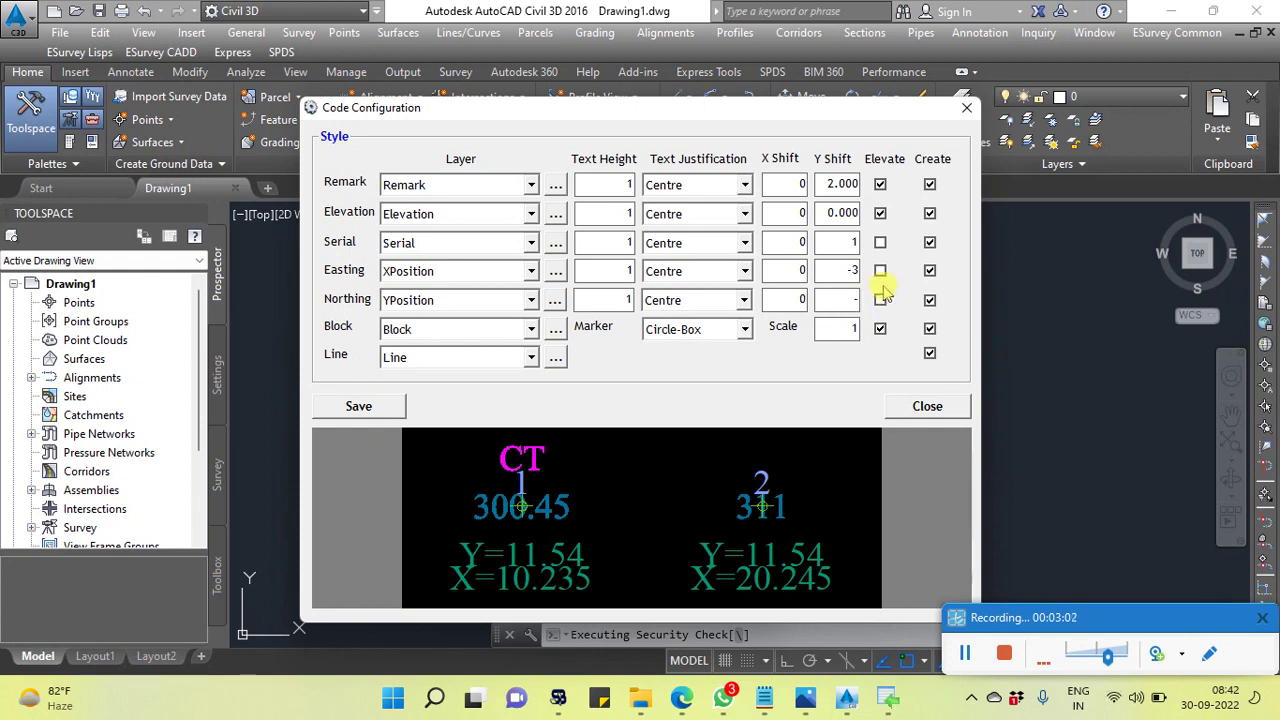
text(1)
double_click(858, 271)
click(850, 242)
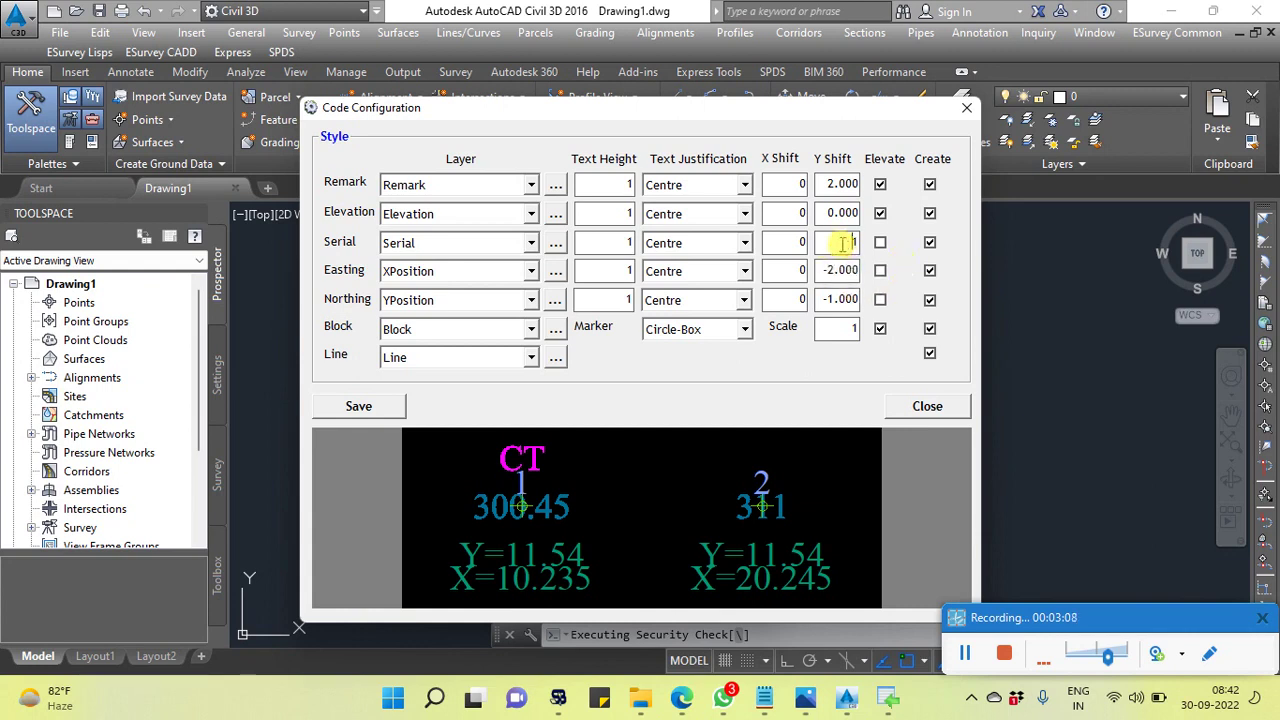
click(358, 406)
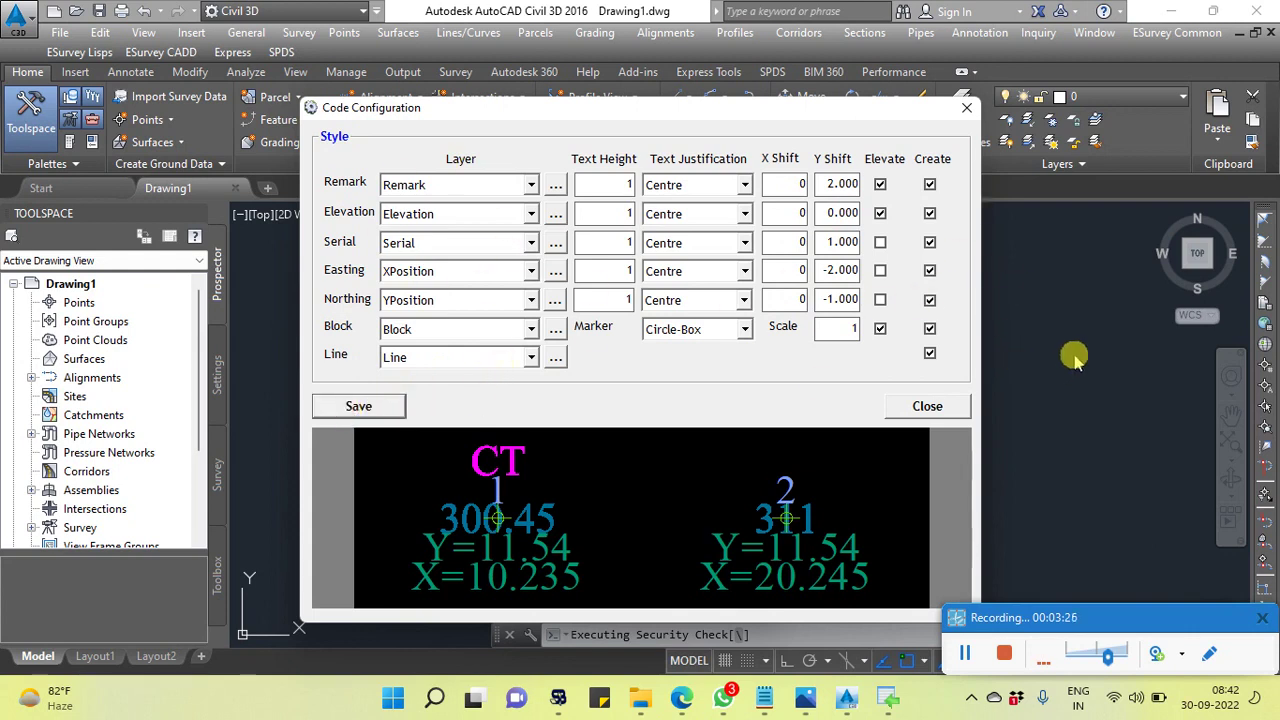
click(928, 405)
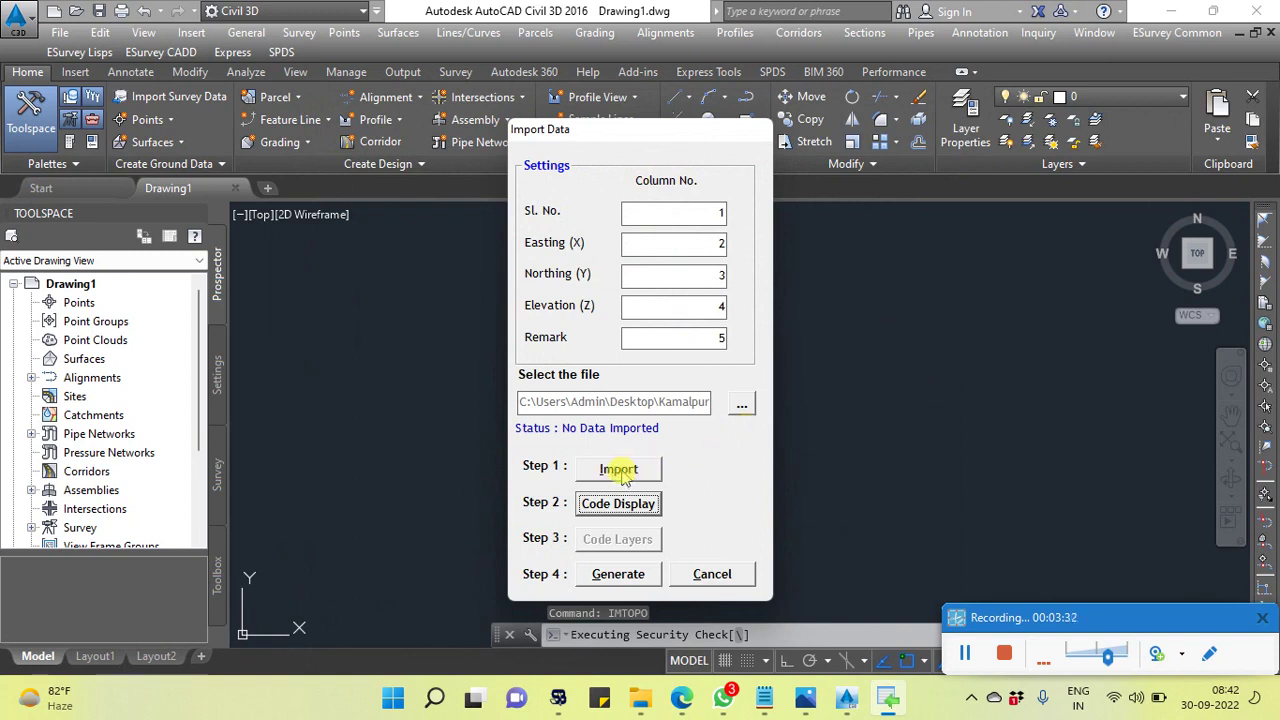
Step: Import the file's 241 survey points and generate them into the drawing
click(621, 472)
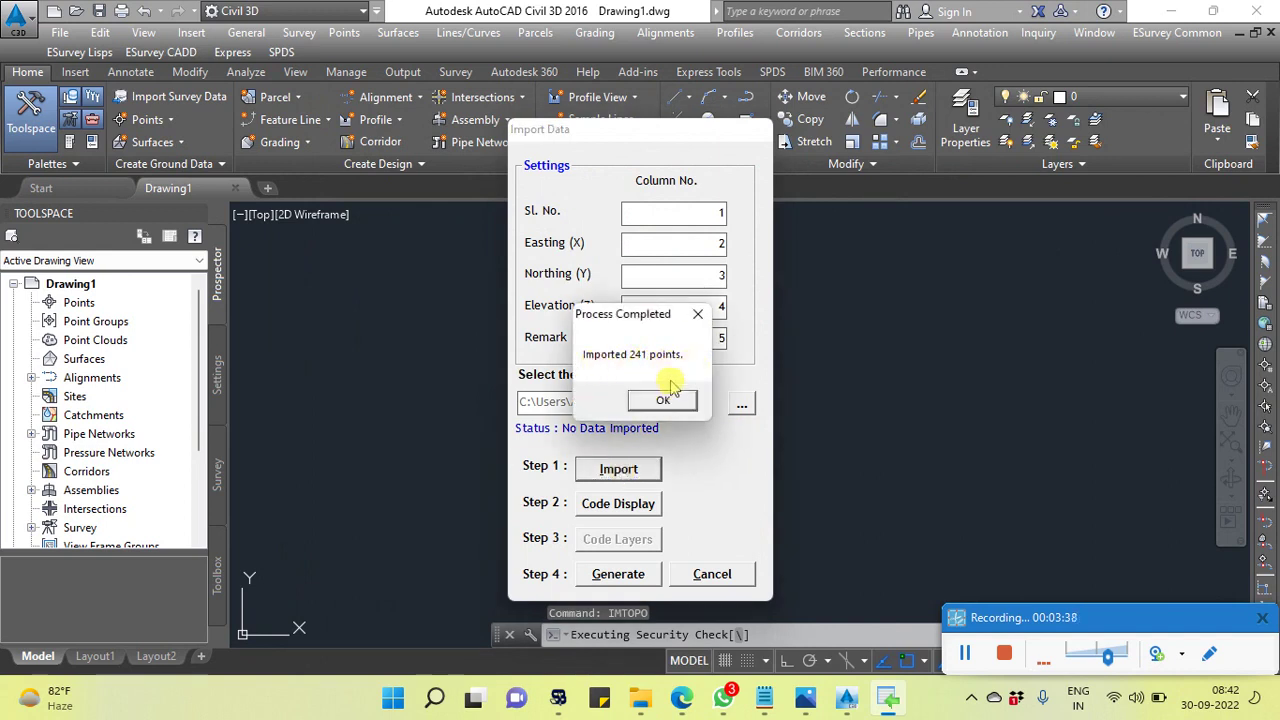
click(663, 401)
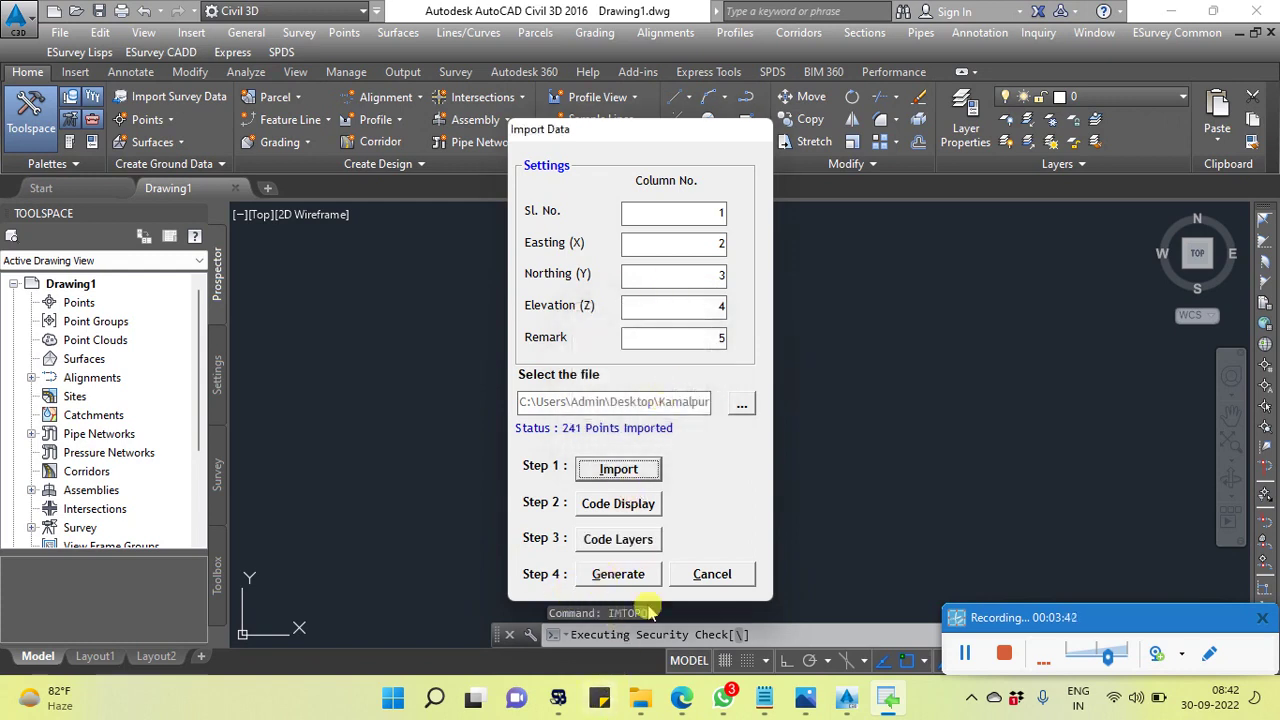
click(620, 578)
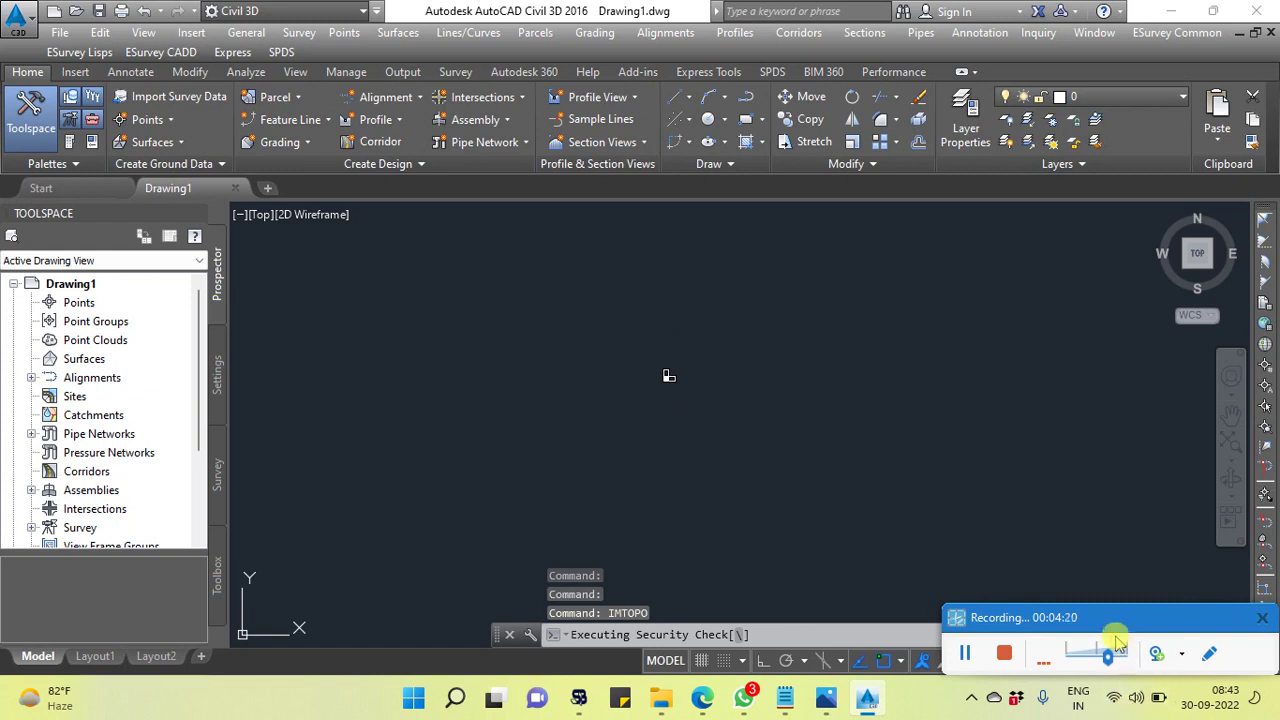
mouse_move(1107, 629)
mouse_down()
mouse_move(255, 650)
mouse_move(157, 617)
mouse_move(167, 622)
mouse_up()
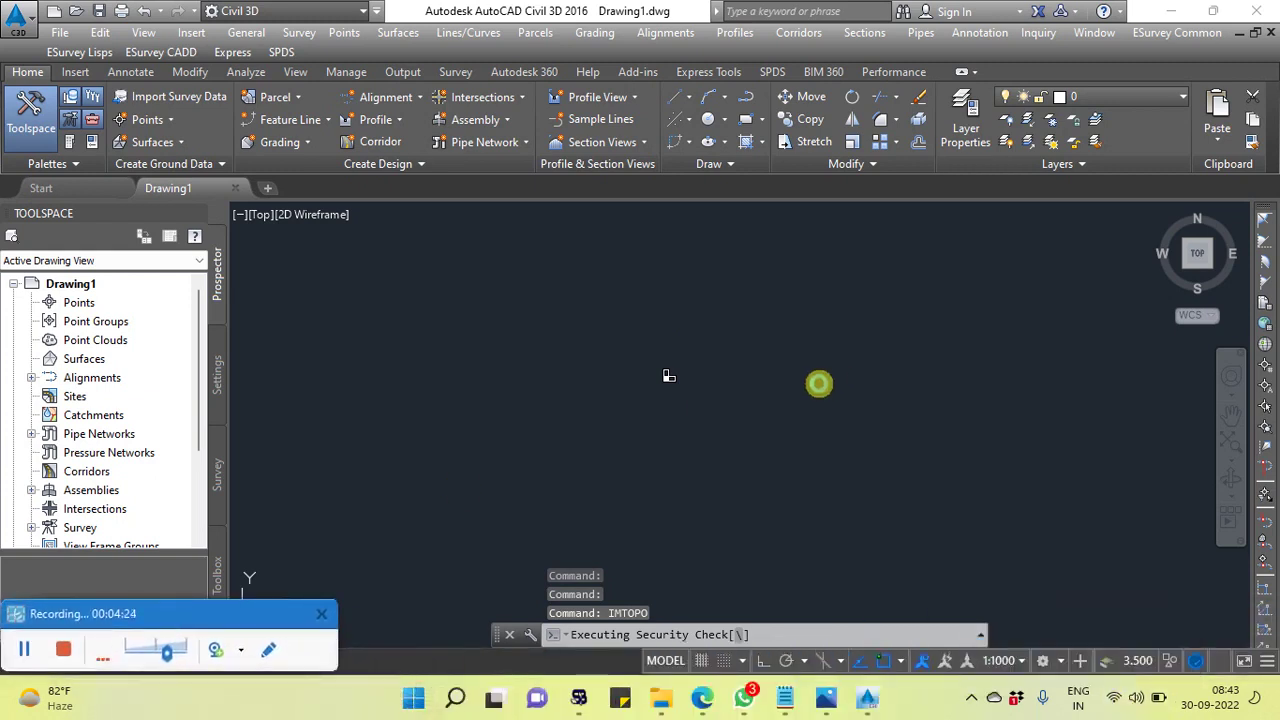
Step: Zoom and pan across the plotted points to inspect their labels, then start the OF layer-off command
click(818, 383)
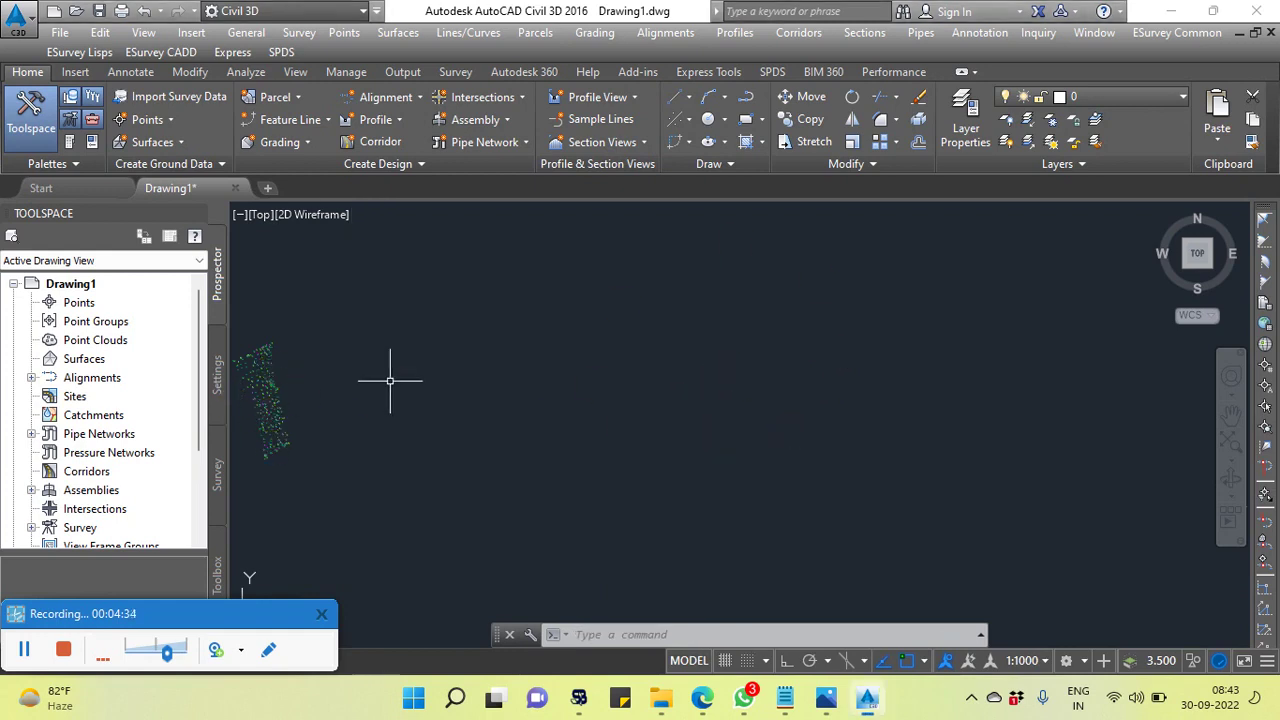
middle_drag(443, 383, 683, 371)
scroll(551, 343, up, 2)
scroll(602, 372, up, 3)
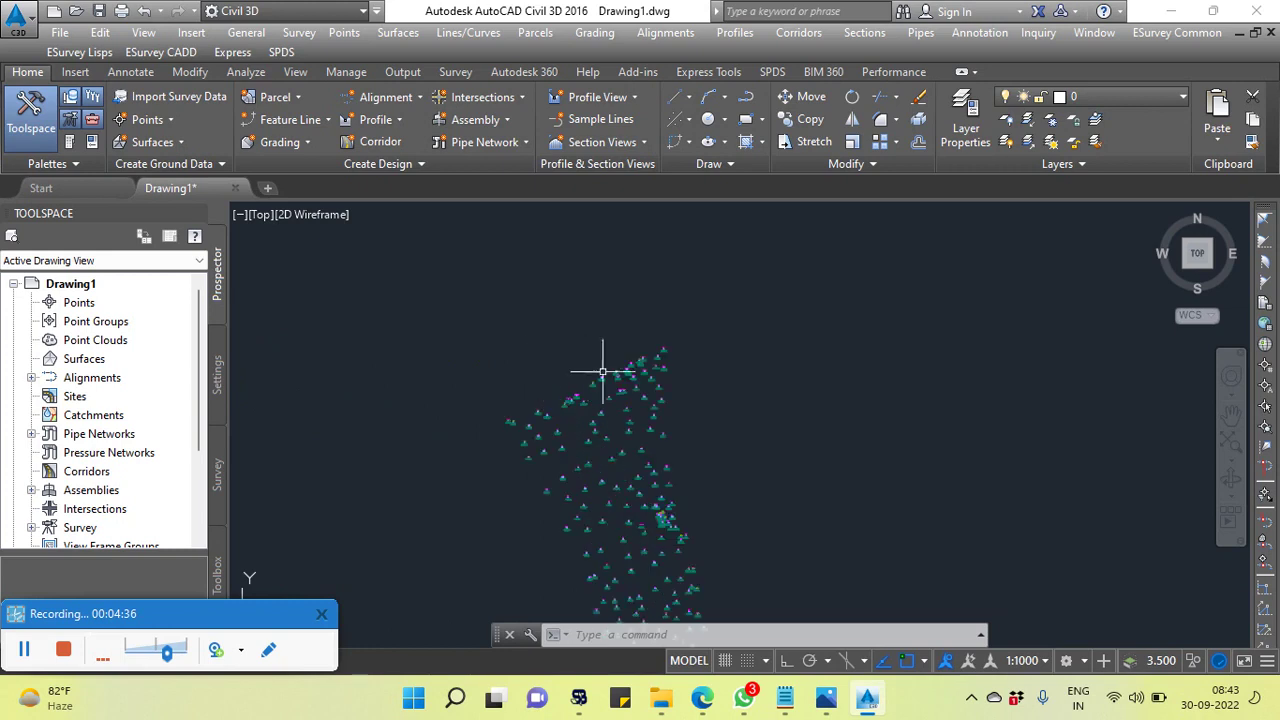
scroll(602, 372, up, 2)
scroll(700, 310, up, 2)
scroll(709, 300, up, 2)
scroll(690, 300, up, 3)
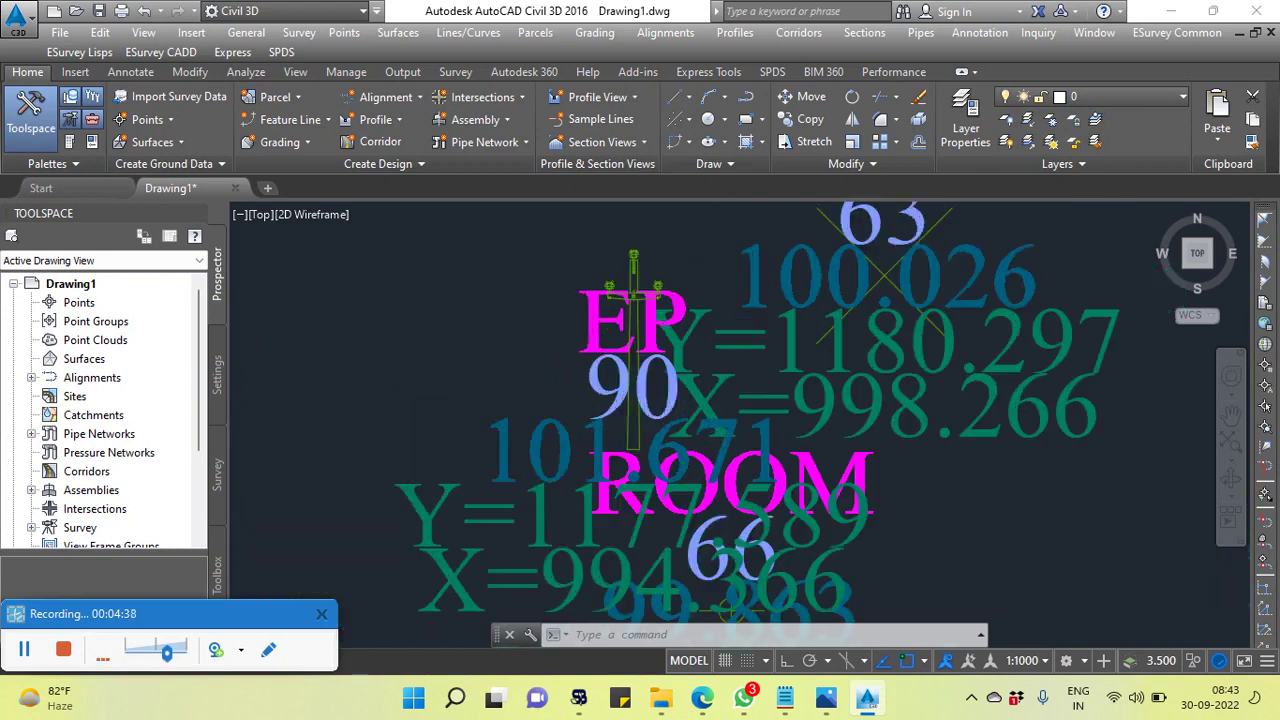
scroll(650, 255, up, 2)
scroll(685, 245, down, 1)
scroll(680, 257, down, 2)
scroll(710, 290, down, 3)
scroll(720, 370, down, 2)
scroll(582, 327, up, 5)
scroll(582, 327, up, 1)
scroll(623, 357, down, 4)
scroll(711, 466, down, 1)
scroll(620, 288, up, 1)
scroll(620, 288, up, 3)
scroll(690, 370, up, 2)
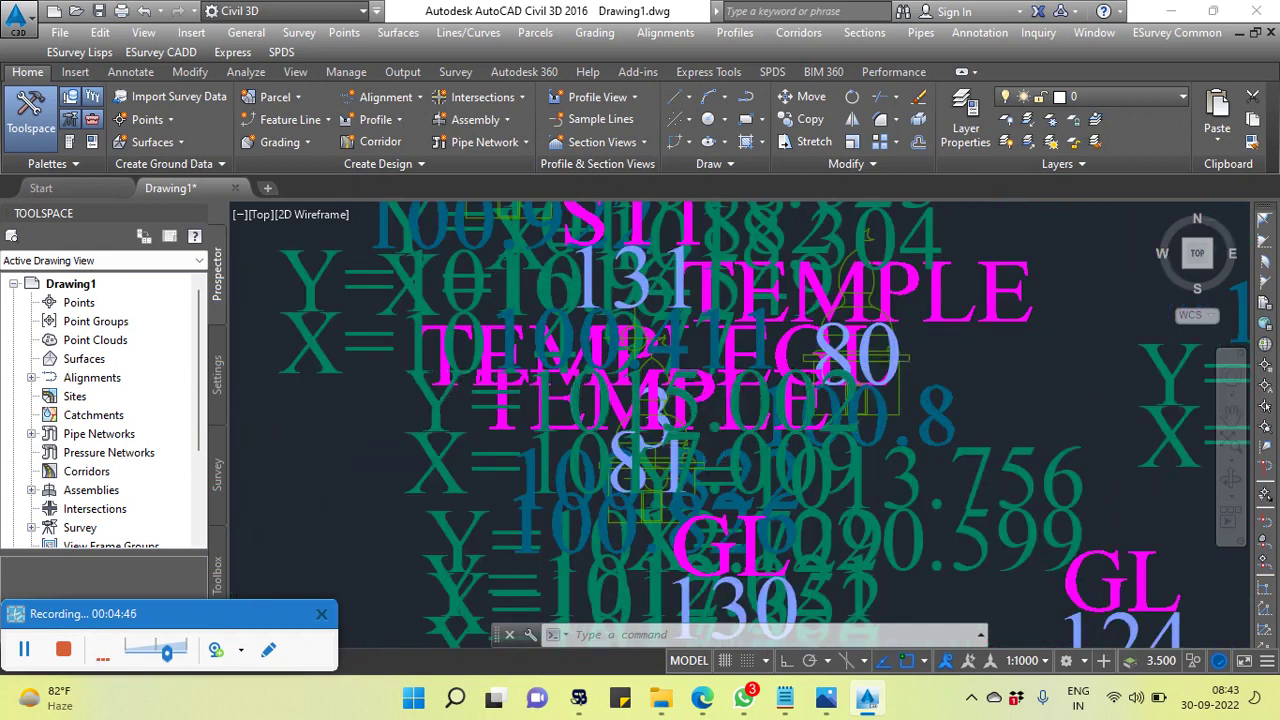
scroll(900, 394, up, 2)
scroll(737, 349, down, 3)
scroll(737, 349, down, 2)
scroll(623, 503, down, 2)
scroll(663, 491, up, 4)
scroll(711, 486, up, 2)
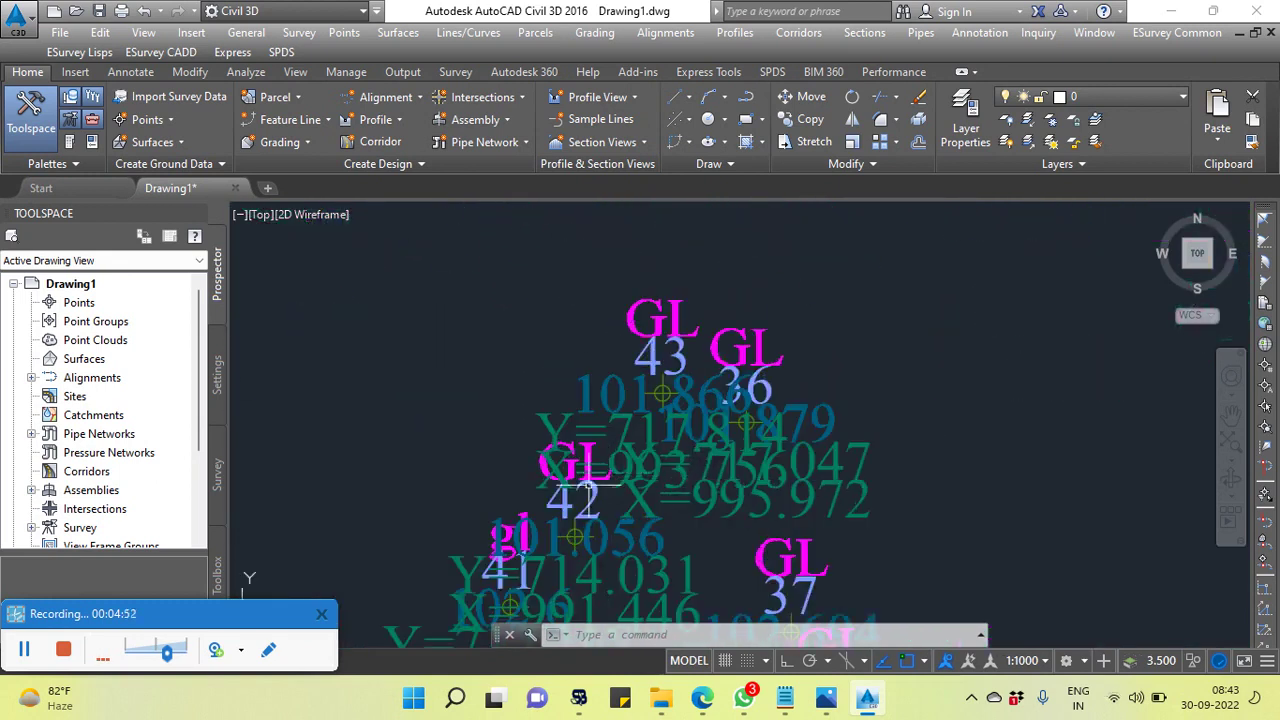
scroll(711, 486, down, 3)
scroll(843, 429, down, 1)
scroll(884, 366, down, 2)
scroll(884, 366, up, 1)
scroll(872, 330, up, 2)
scroll(860, 300, up, 1)
scroll(857, 295, down, 1)
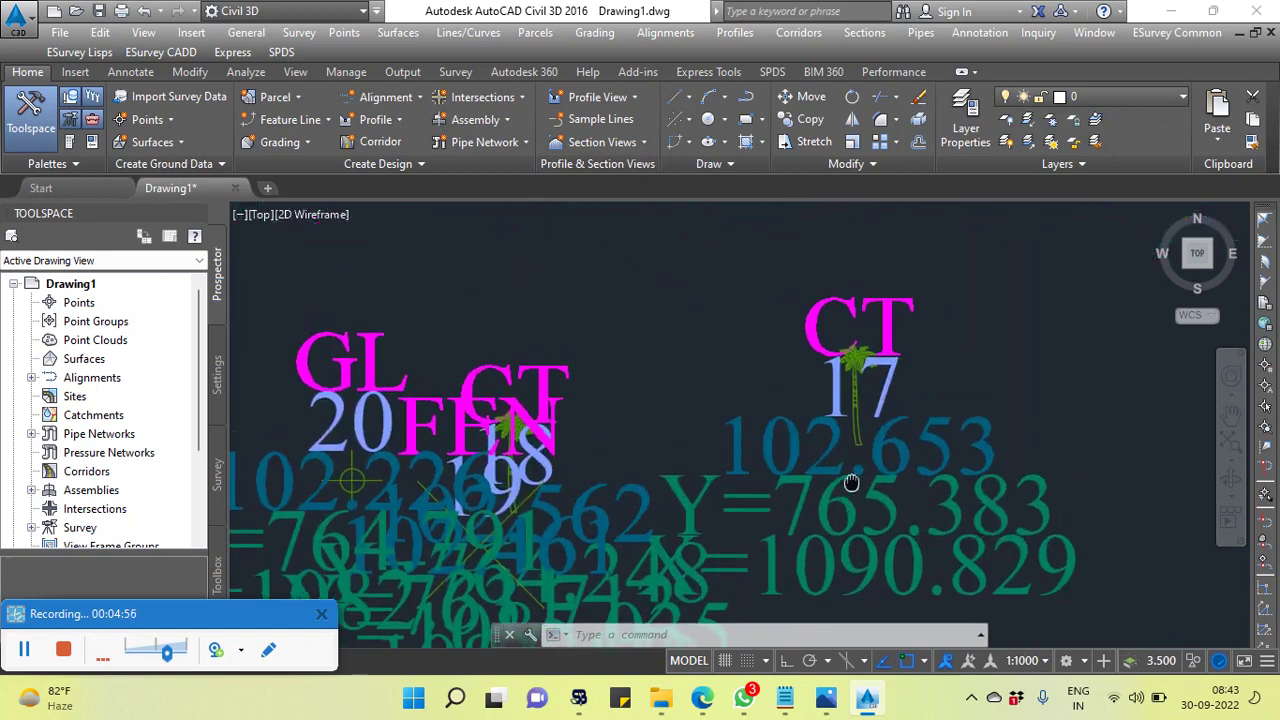
scroll(908, 354, down, 1)
middle_drag(595, 397, 866, 394)
scroll(857, 380, down, 2)
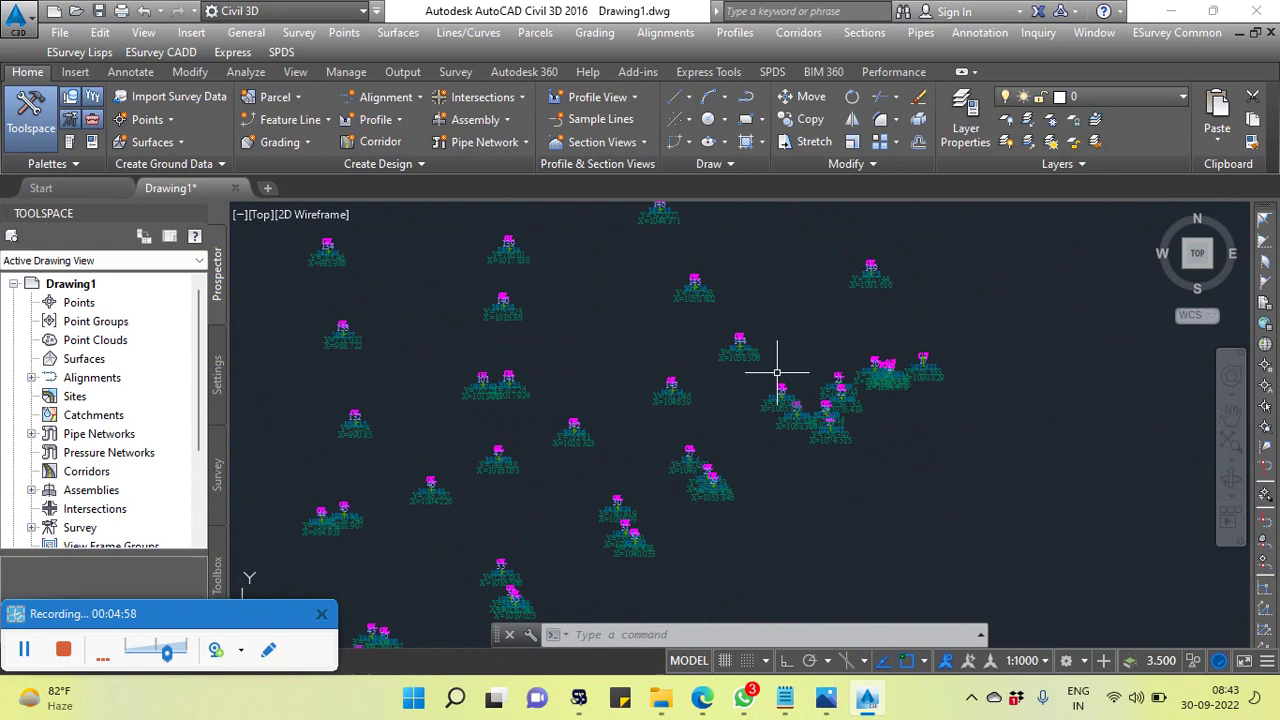
scroll(780, 372, down, 2)
scroll(750, 405, down, 2)
middle_drag(766, 434, 760, 397)
scroll(740, 360, up, 2)
scroll(760, 360, up, 3)
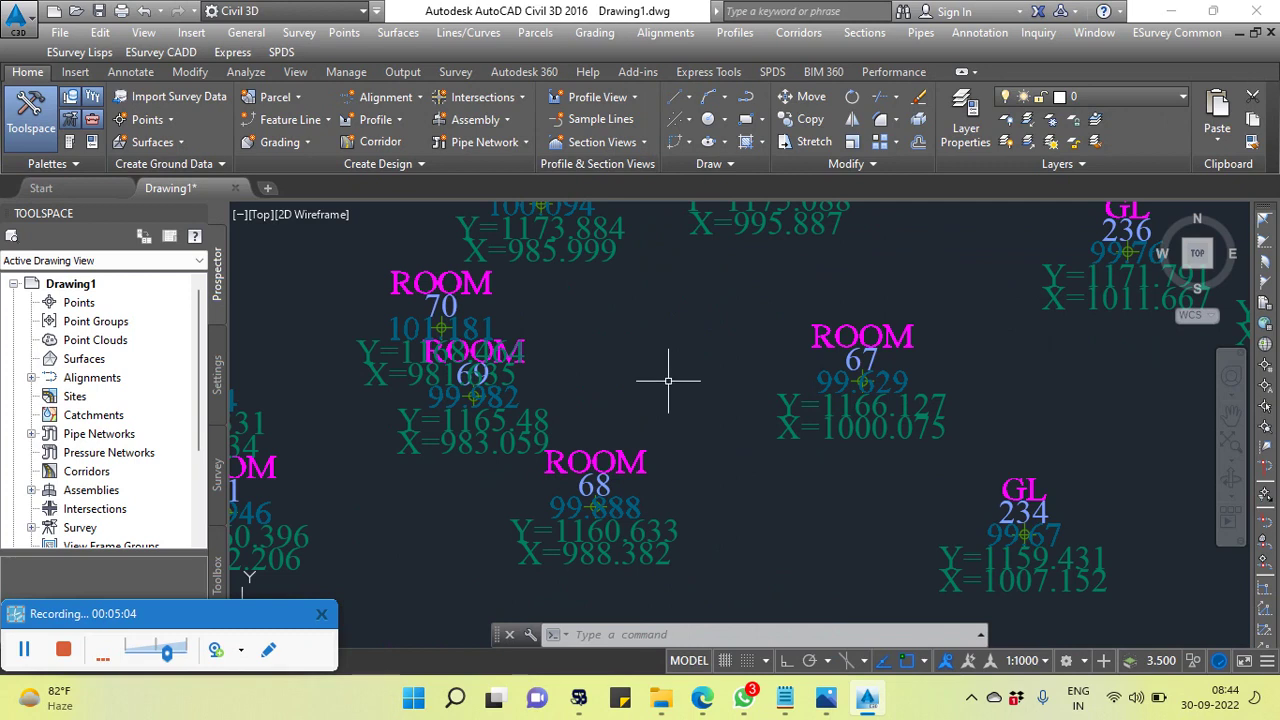
text(o)
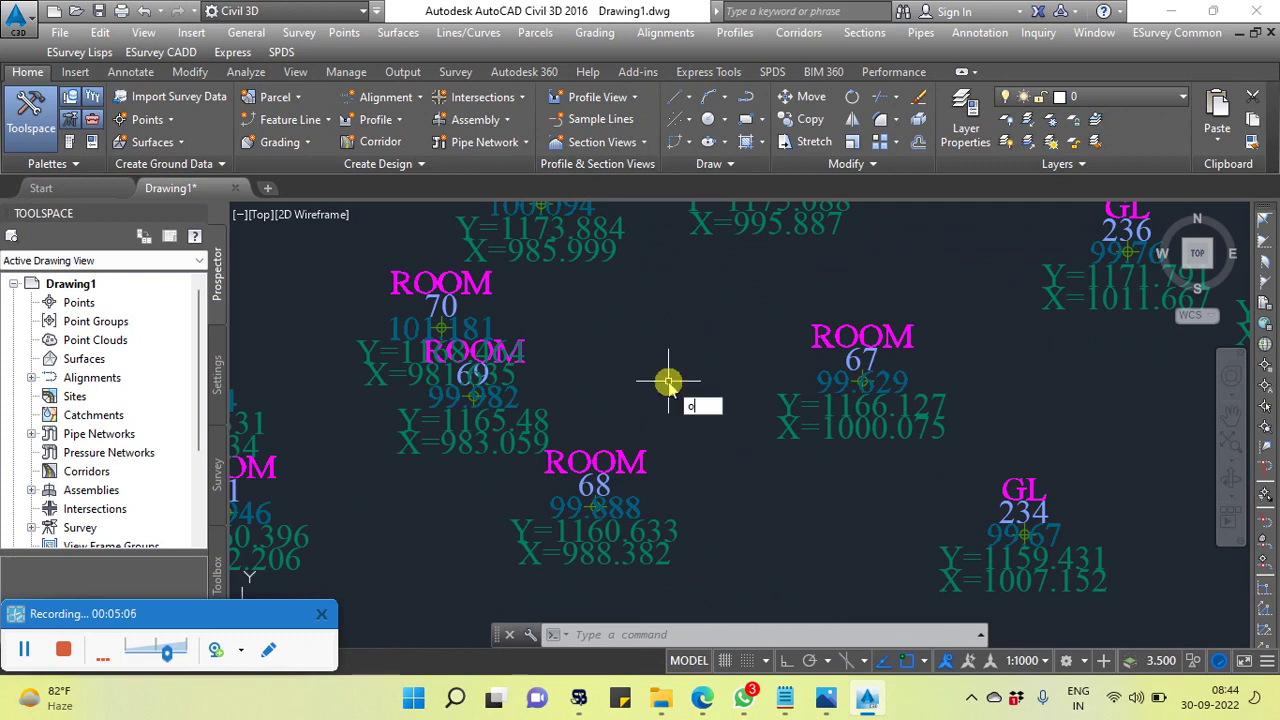
text(f)
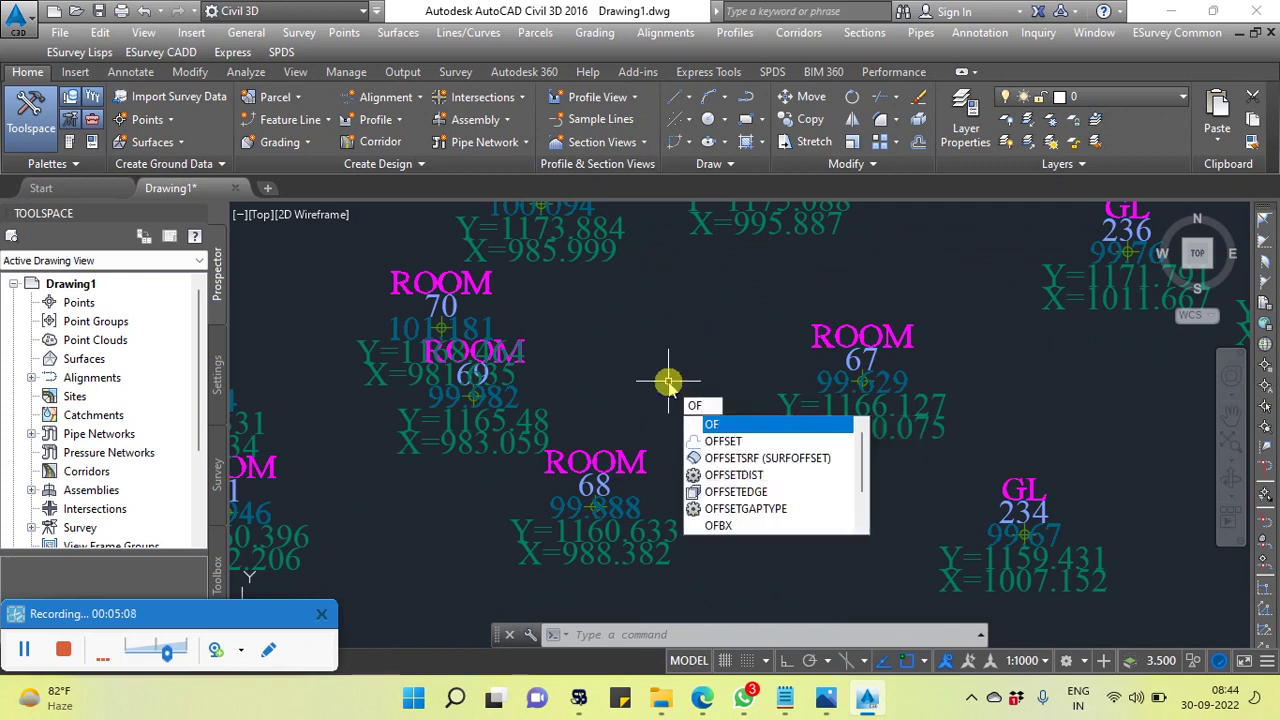
key(Return)
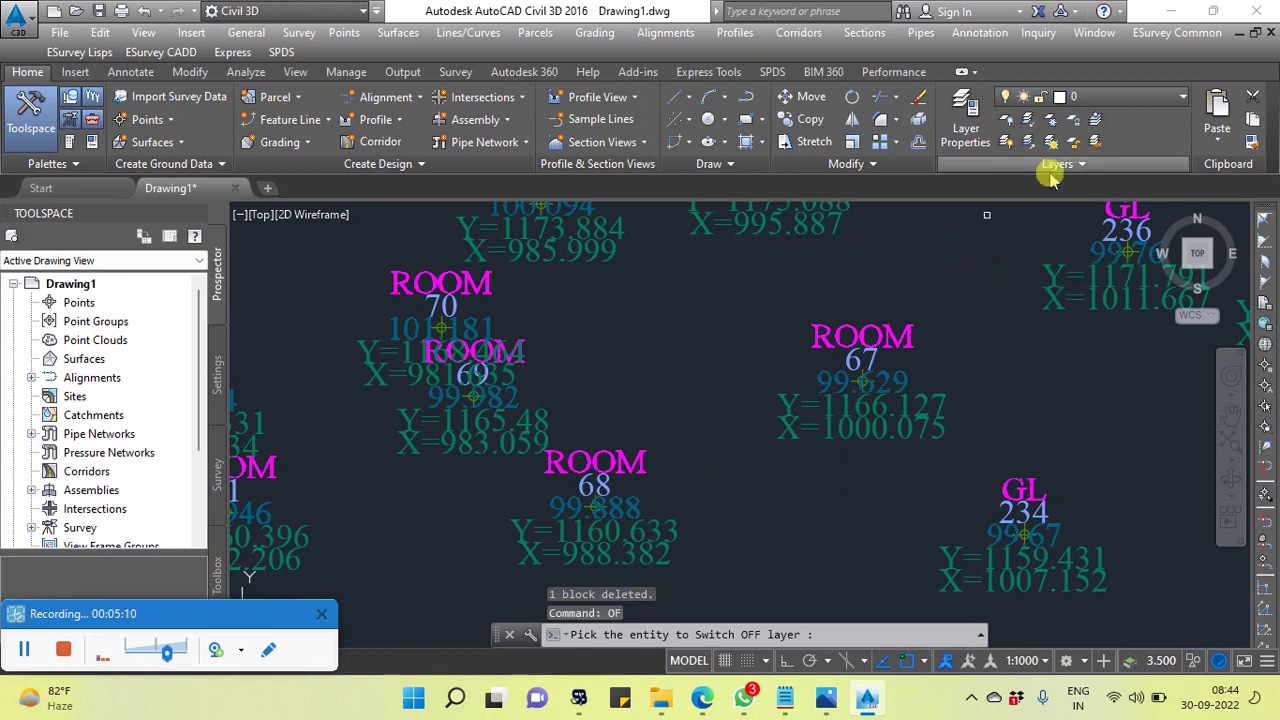
Step: Hide the layers of a ROOM label, a Y= label, an X= label and point number 67
click(904, 334)
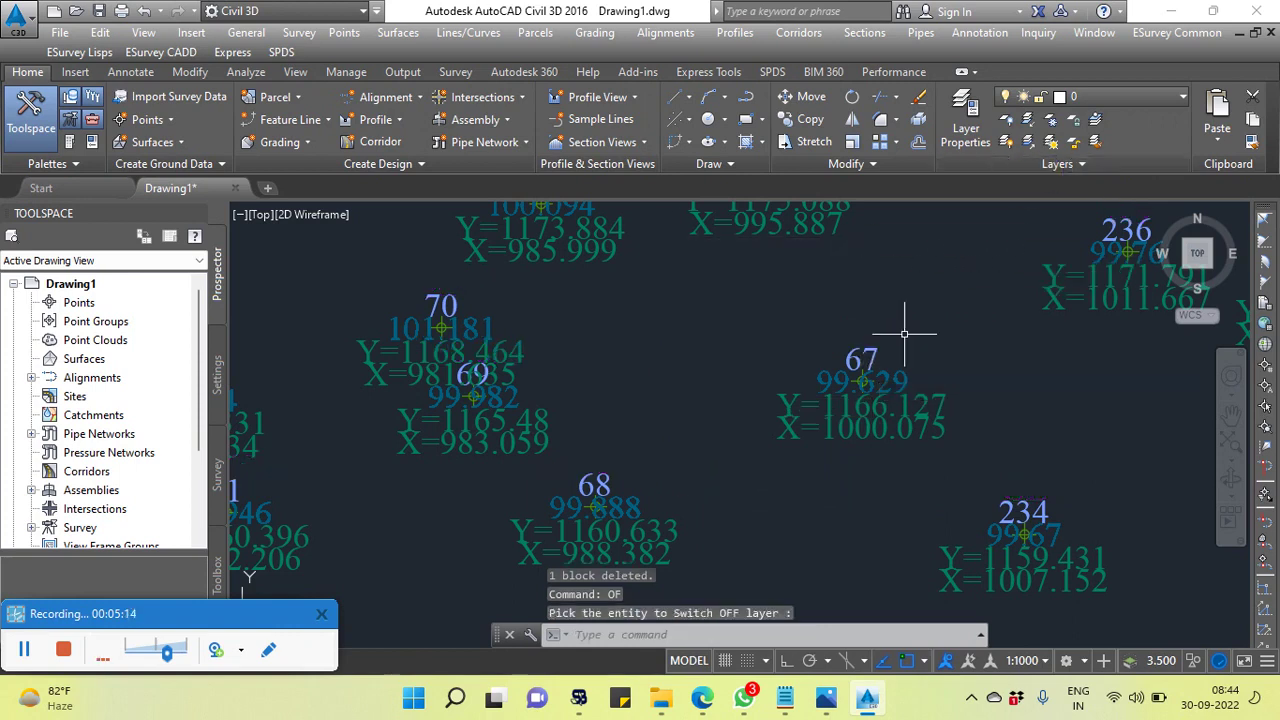
key(Return)
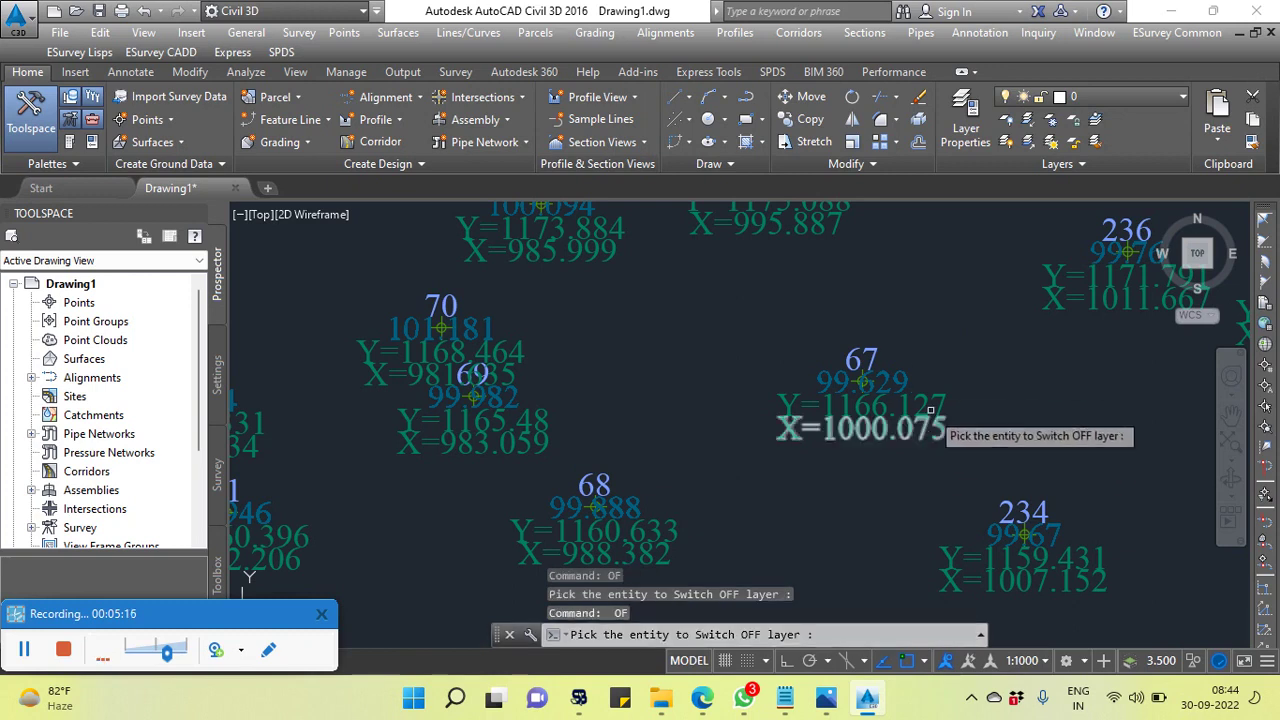
click(927, 401)
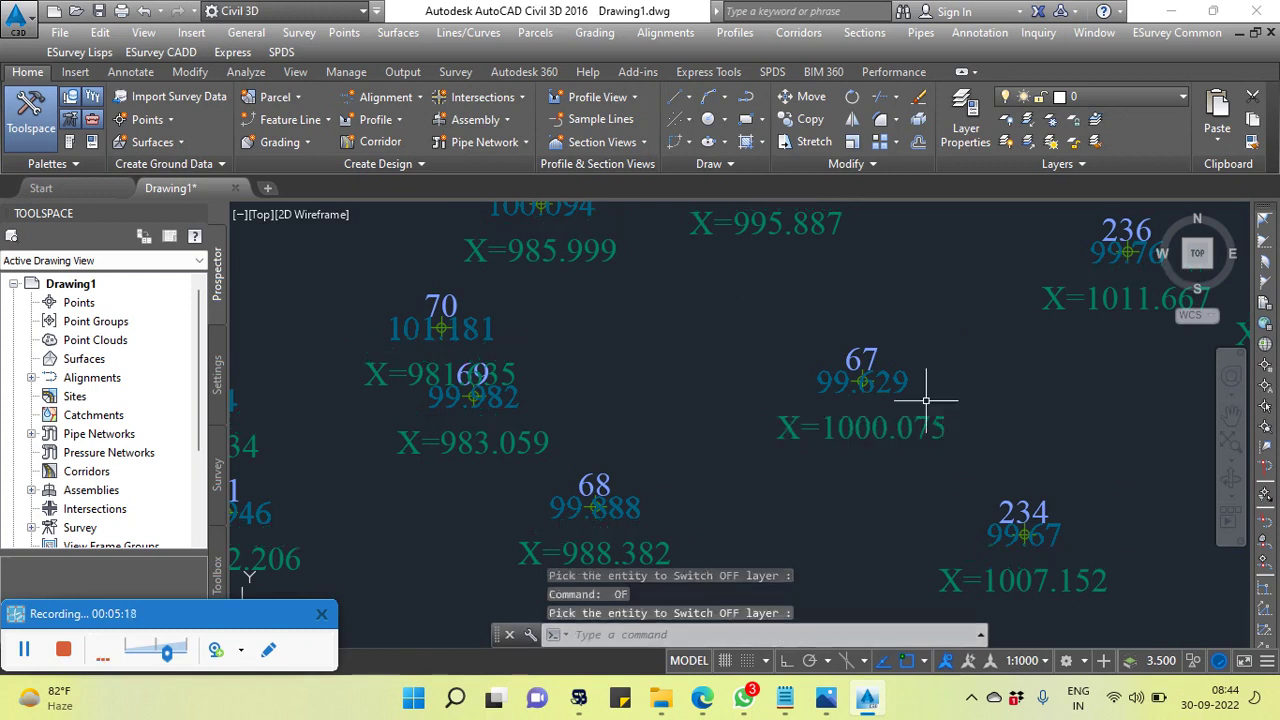
key(Return)
click(880, 428)
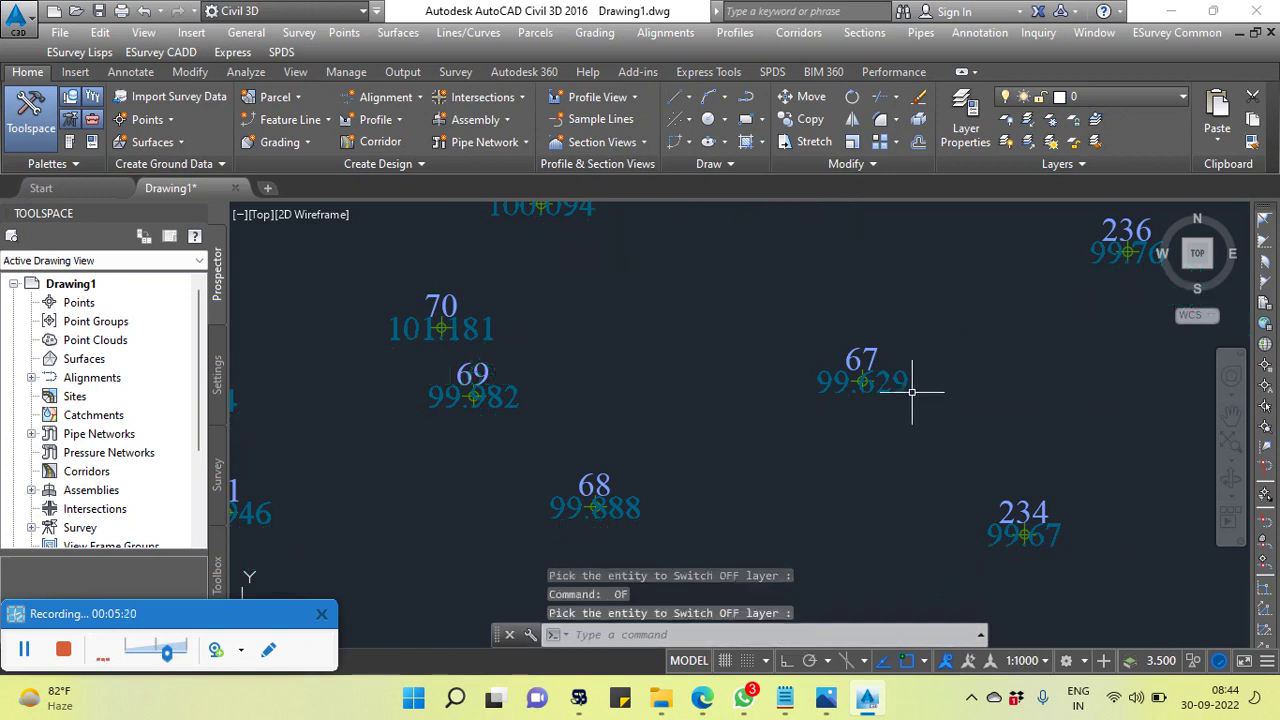
click(852, 355)
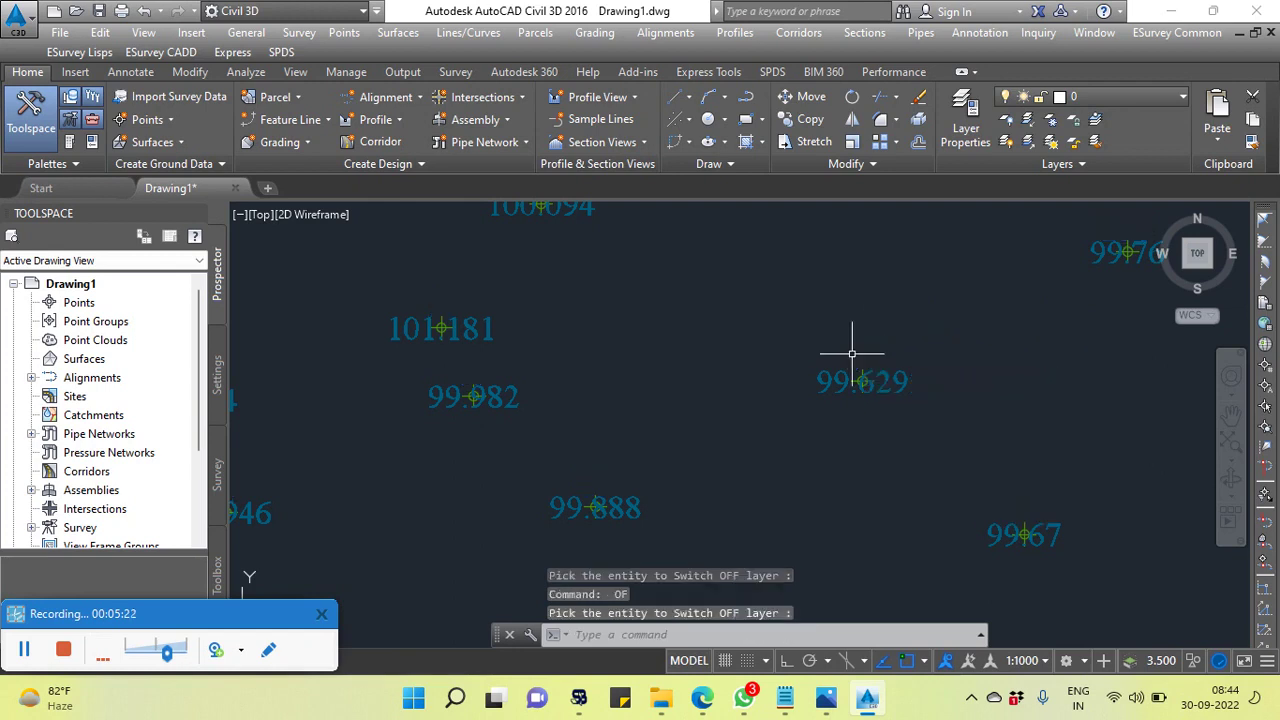
scroll(852, 353, up, 8)
scroll(866, 380, up, 3)
scroll(886, 349, down, 3)
scroll(886, 349, down, 2)
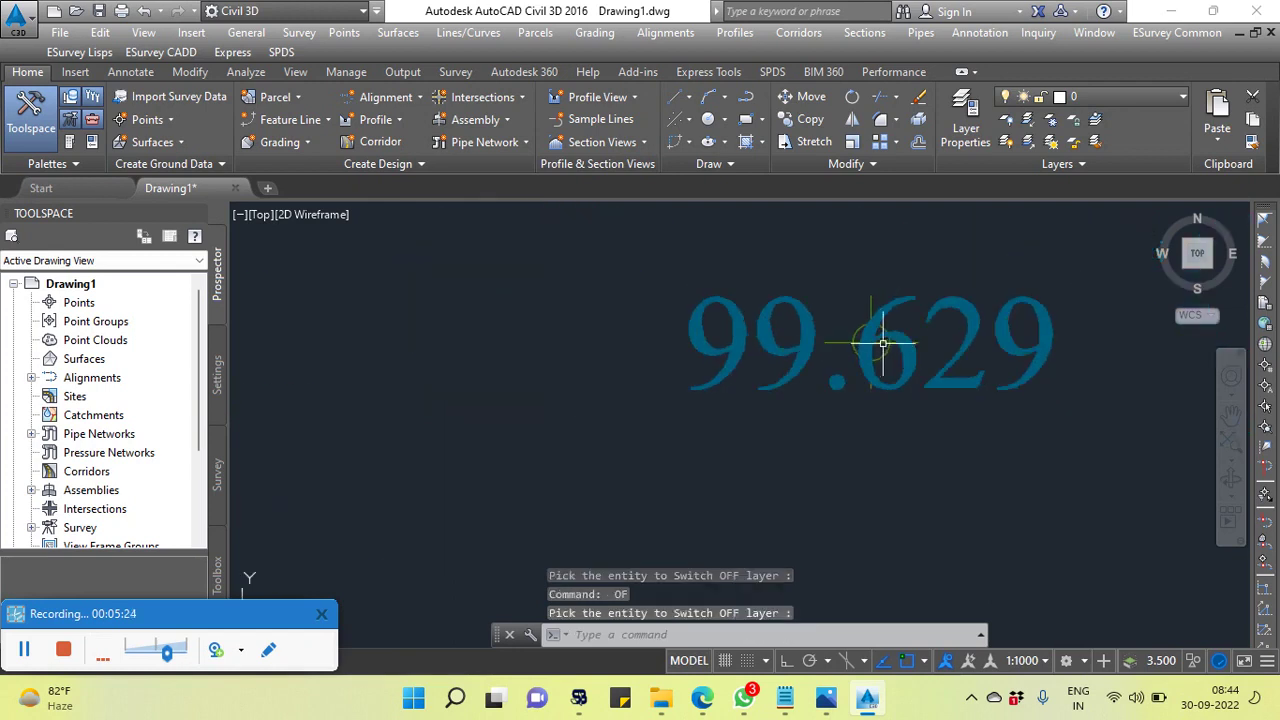
scroll(860, 295, up, 2)
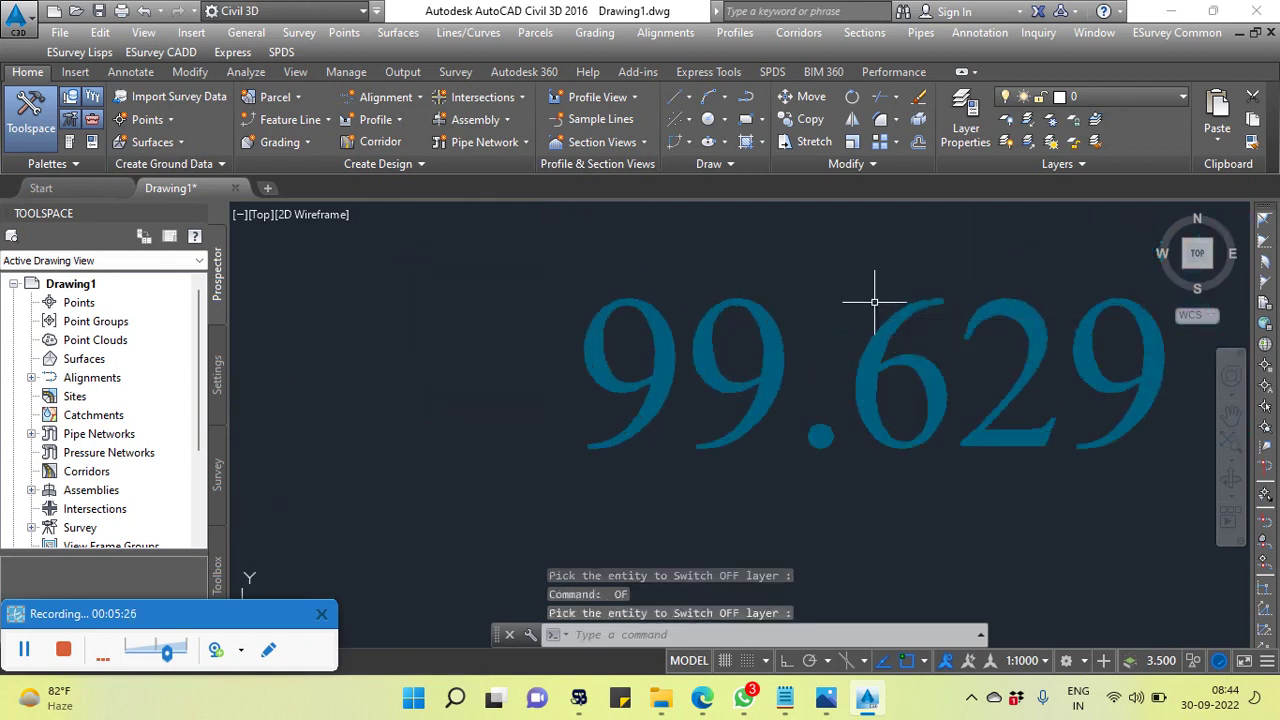
scroll(874, 301, down, 5)
scroll(829, 334, down, 3)
middle_drag(871, 491, 840, 440)
Step: Start a PLINE boundary and place its first corners around the survey points
text(p)
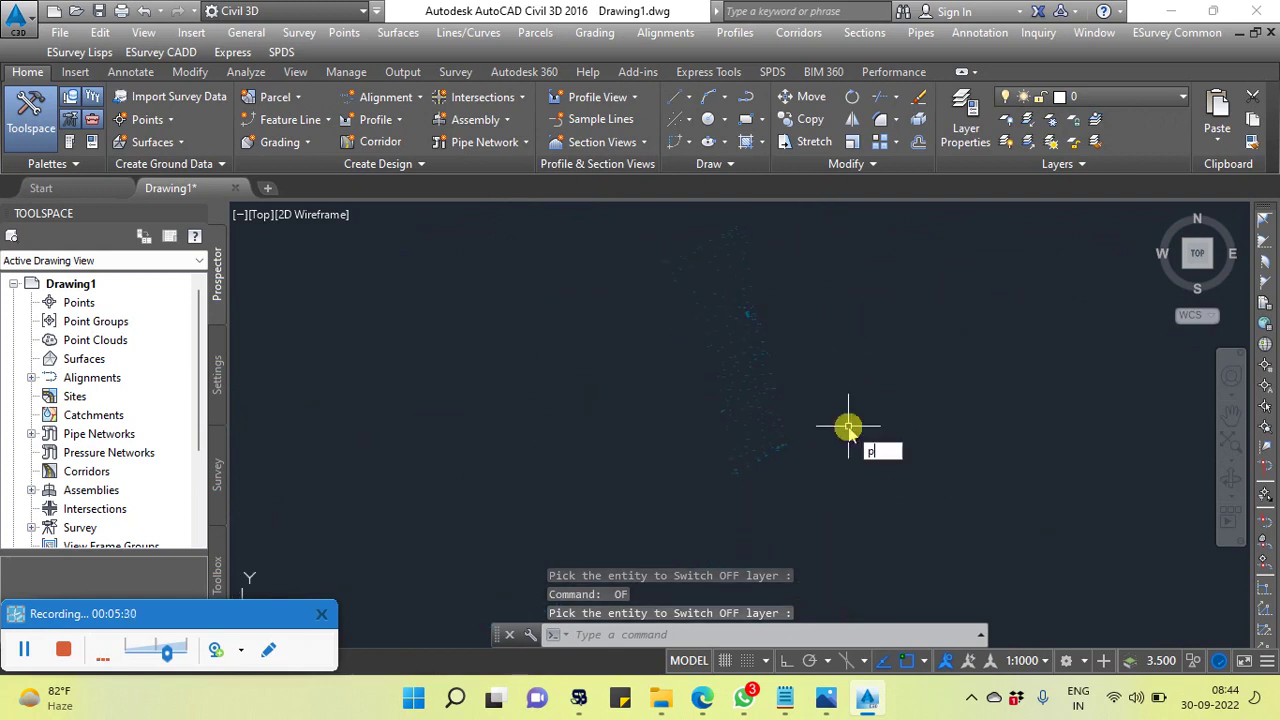
text(l)
key(Return)
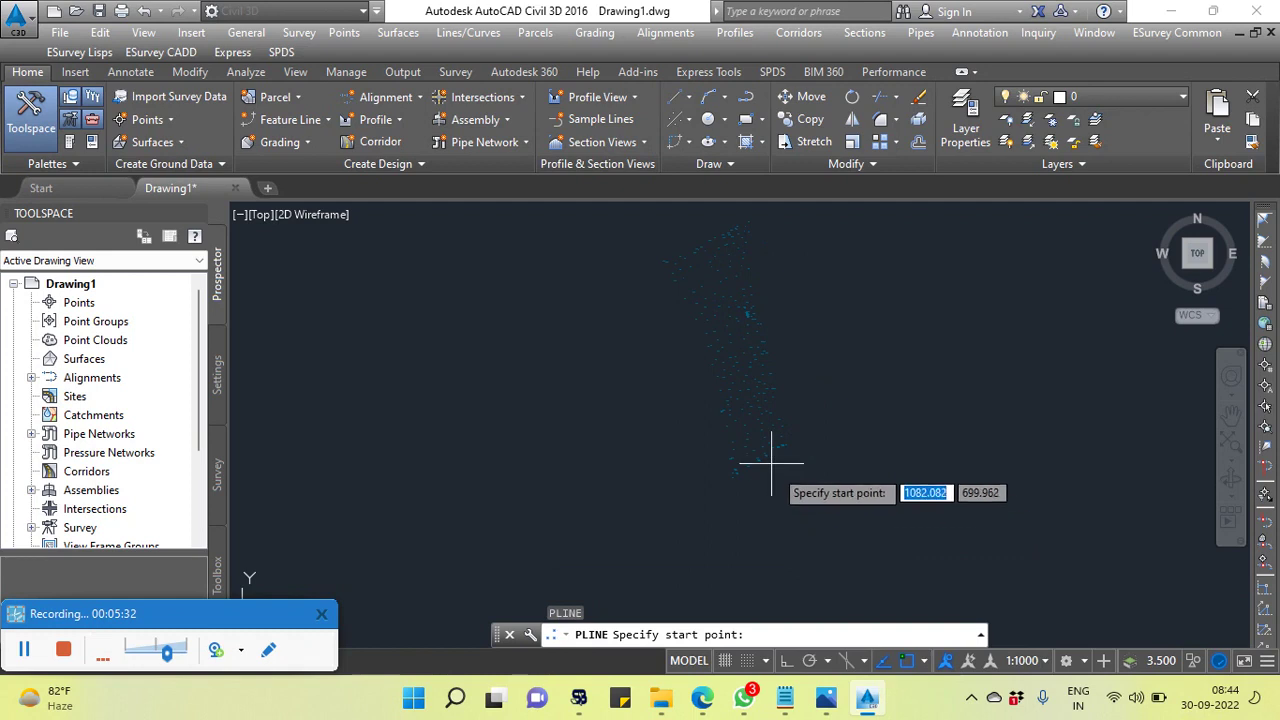
scroll(776, 443, up, 3)
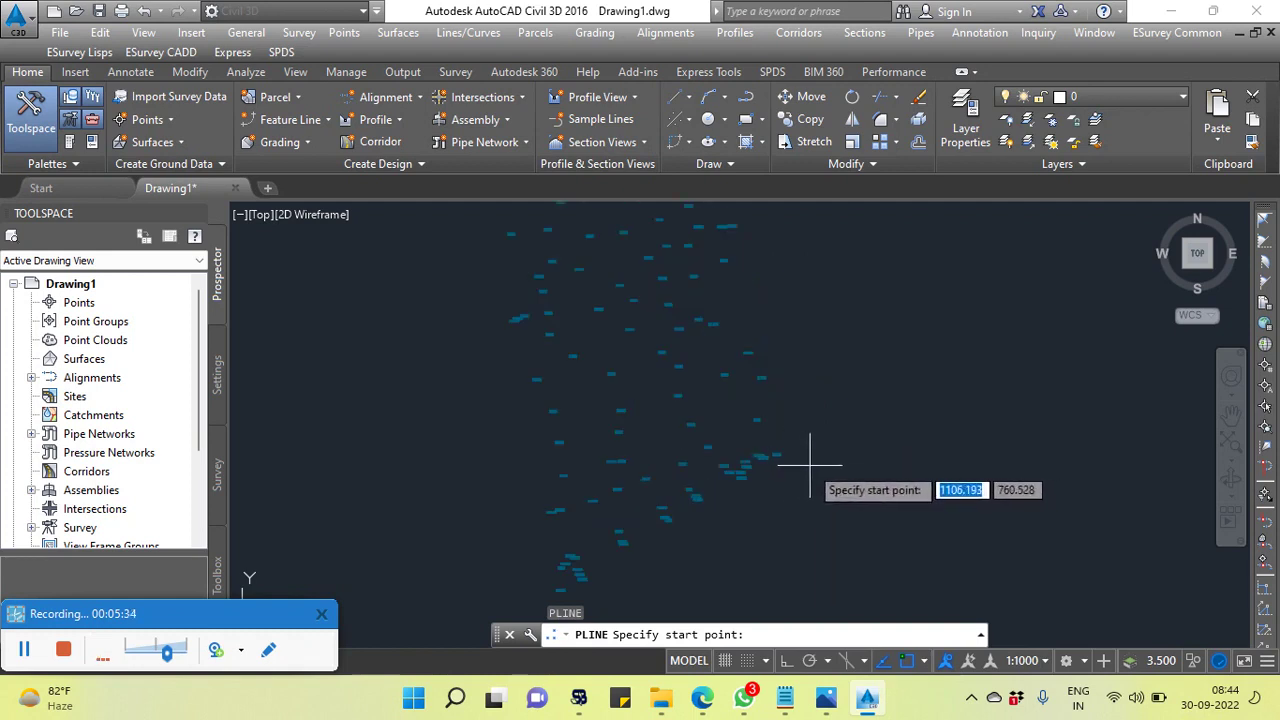
click(805, 450)
middle_drag(514, 429, 843, 462)
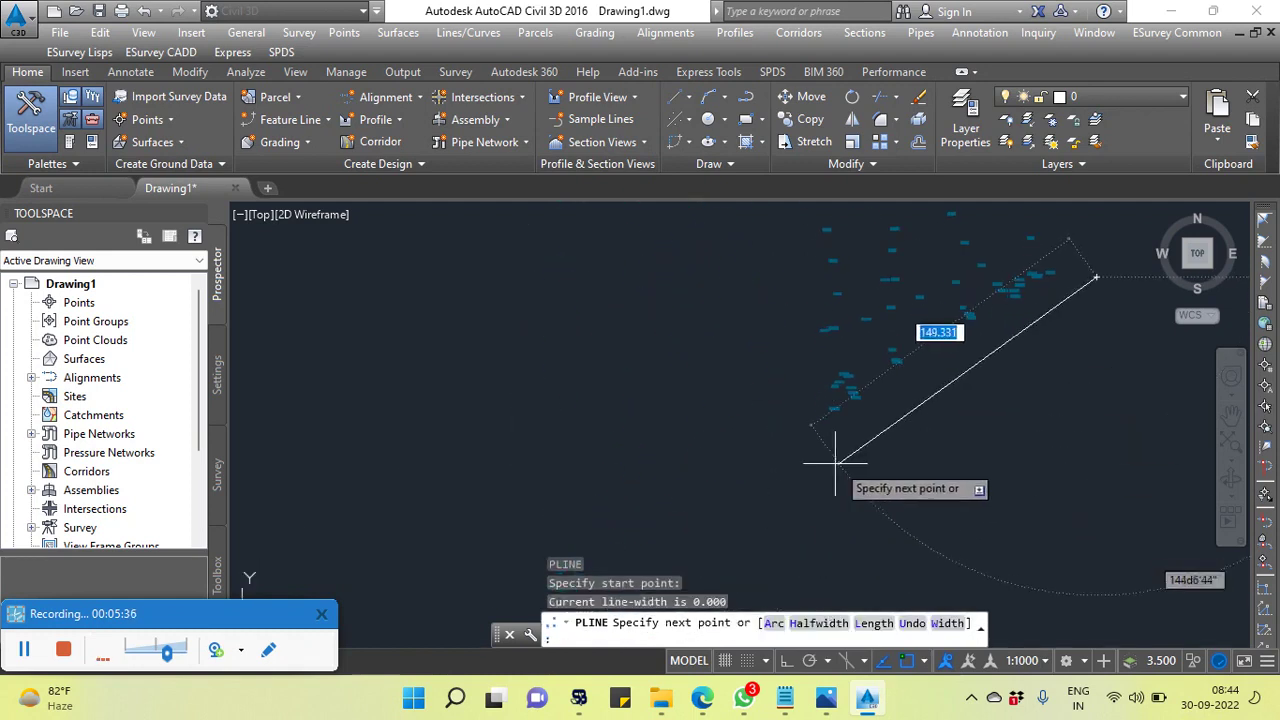
click(817, 460)
scroll(793, 280, down, 2)
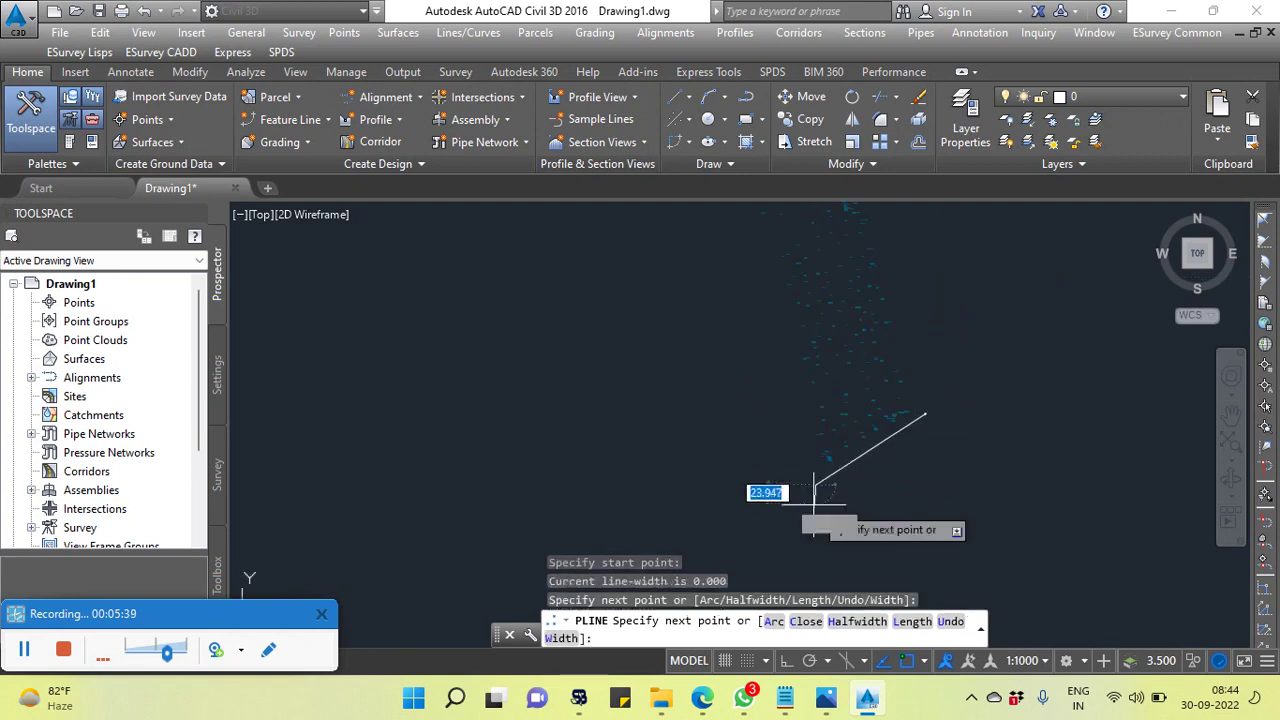
click(779, 362)
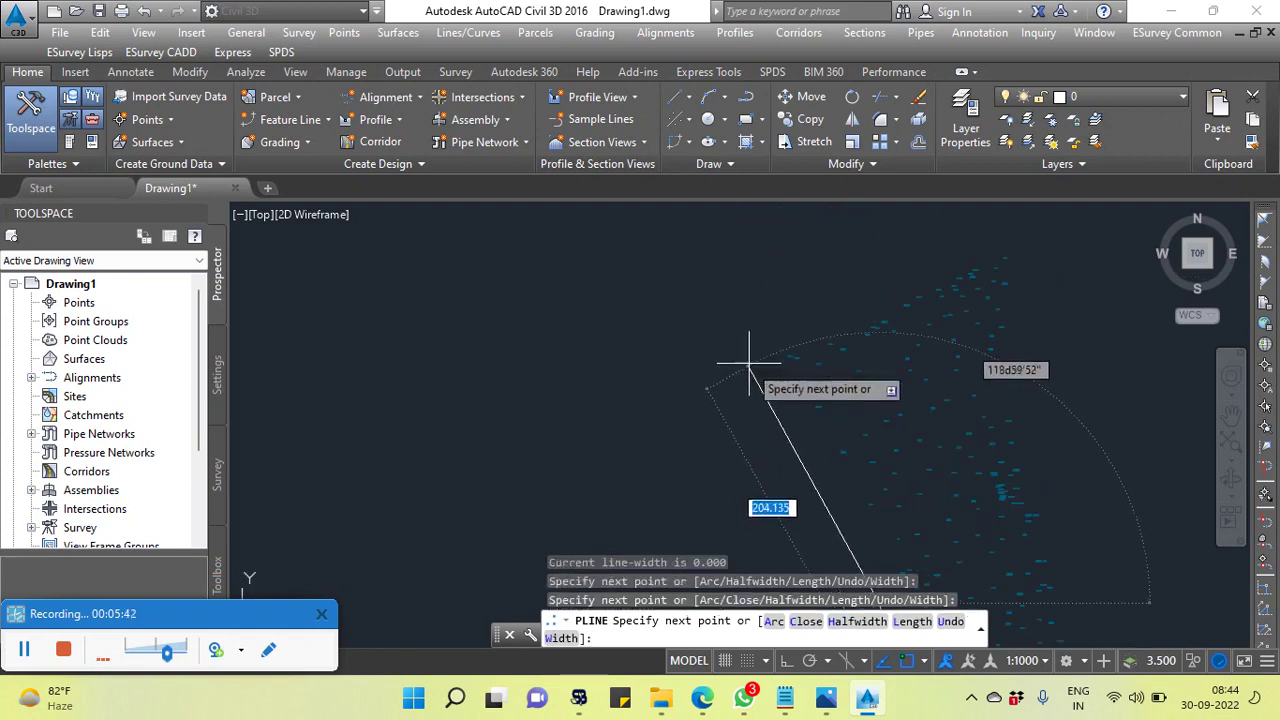
click(748, 368)
Step: Add the final corner and close the boundary polyline with C
middle_drag(983, 522, 897, 419)
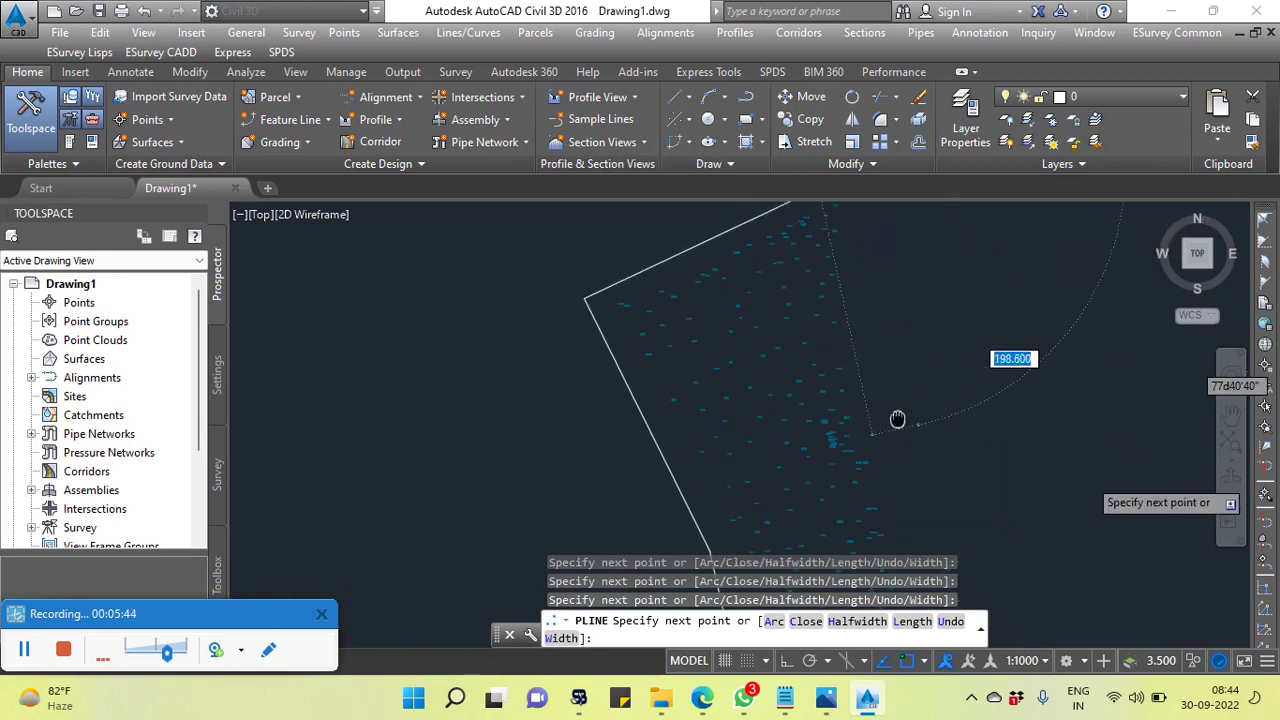
scroll(857, 457, down, 2)
scroll(797, 300, up, 3)
text(c)
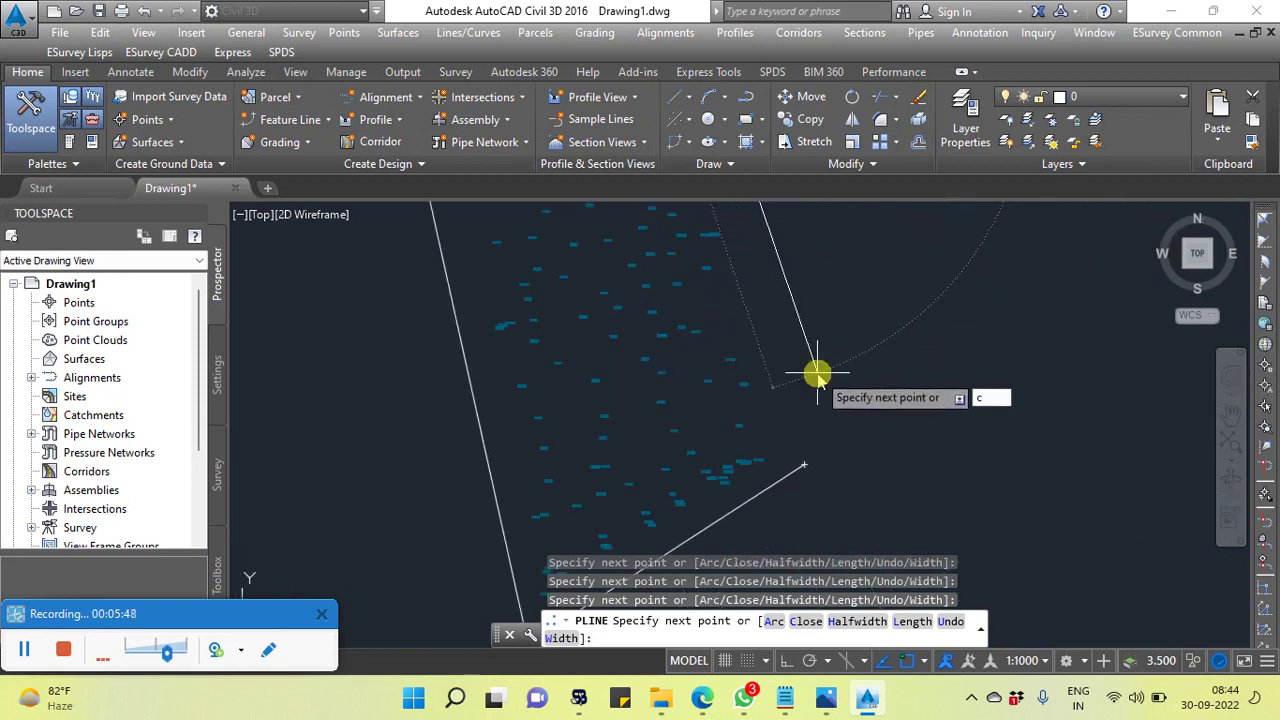
key(Return)
scroll(820, 430, down, 3)
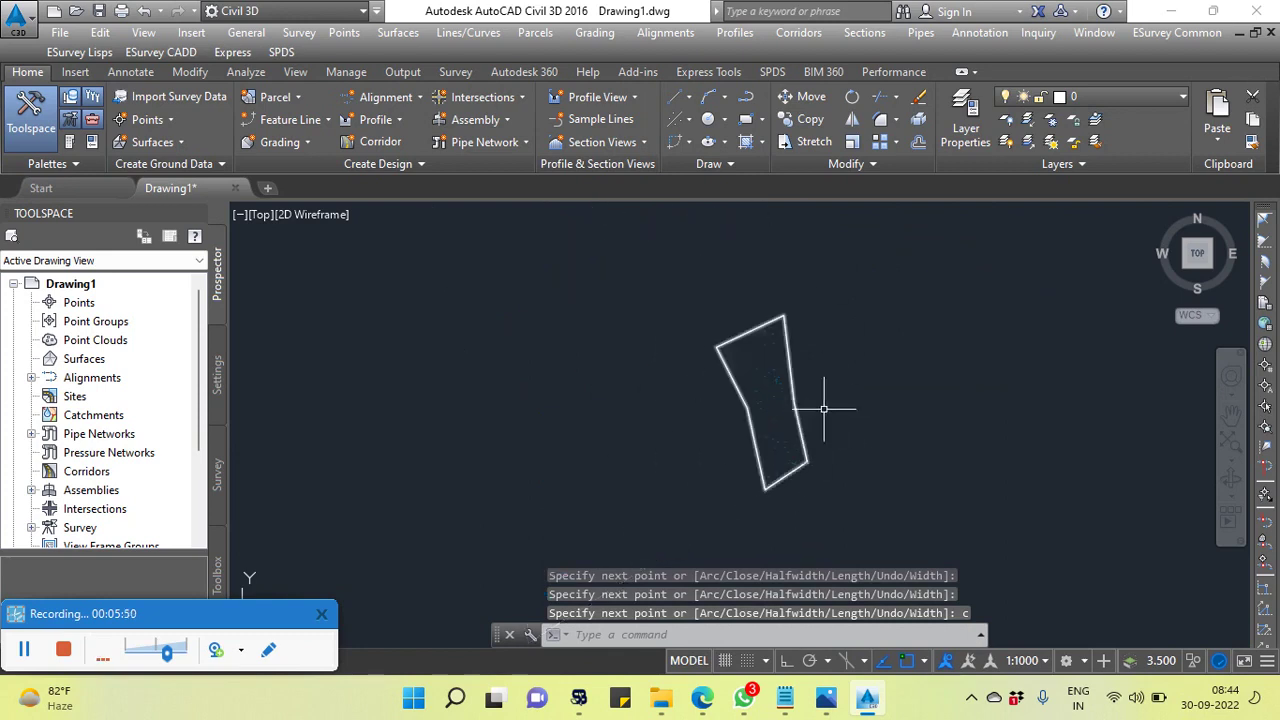
middle_drag(863, 427, 817, 400)
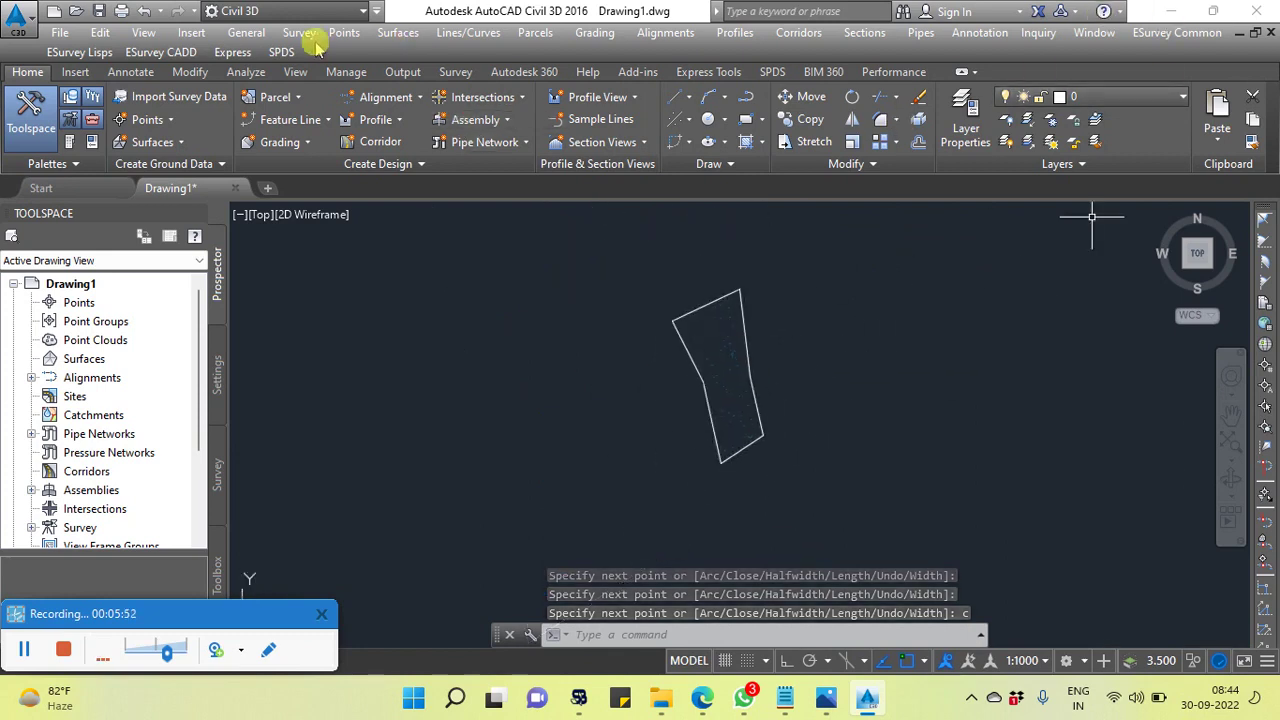
Step: Apply Contour Setting (CNS) with 0.200 interval, 1.000 major contours and 5.000 grid spacing, then close
click(162, 52)
mouse_move(178, 116)
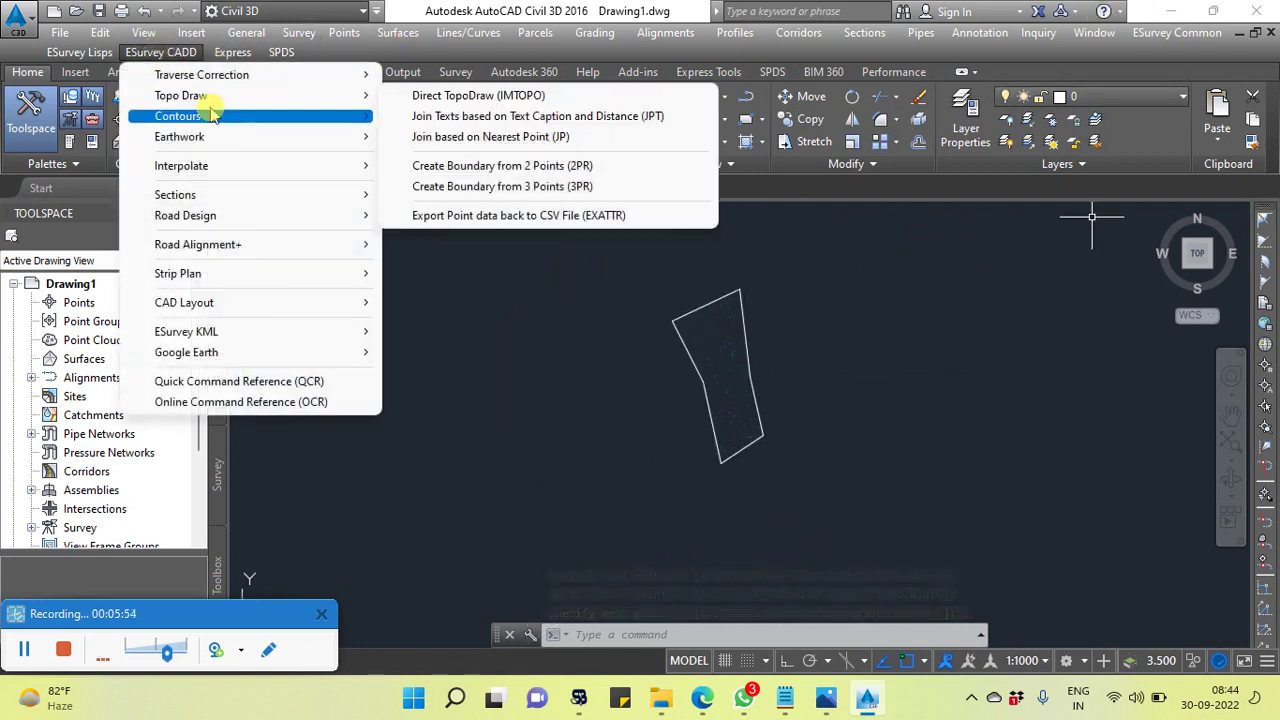
click(512, 116)
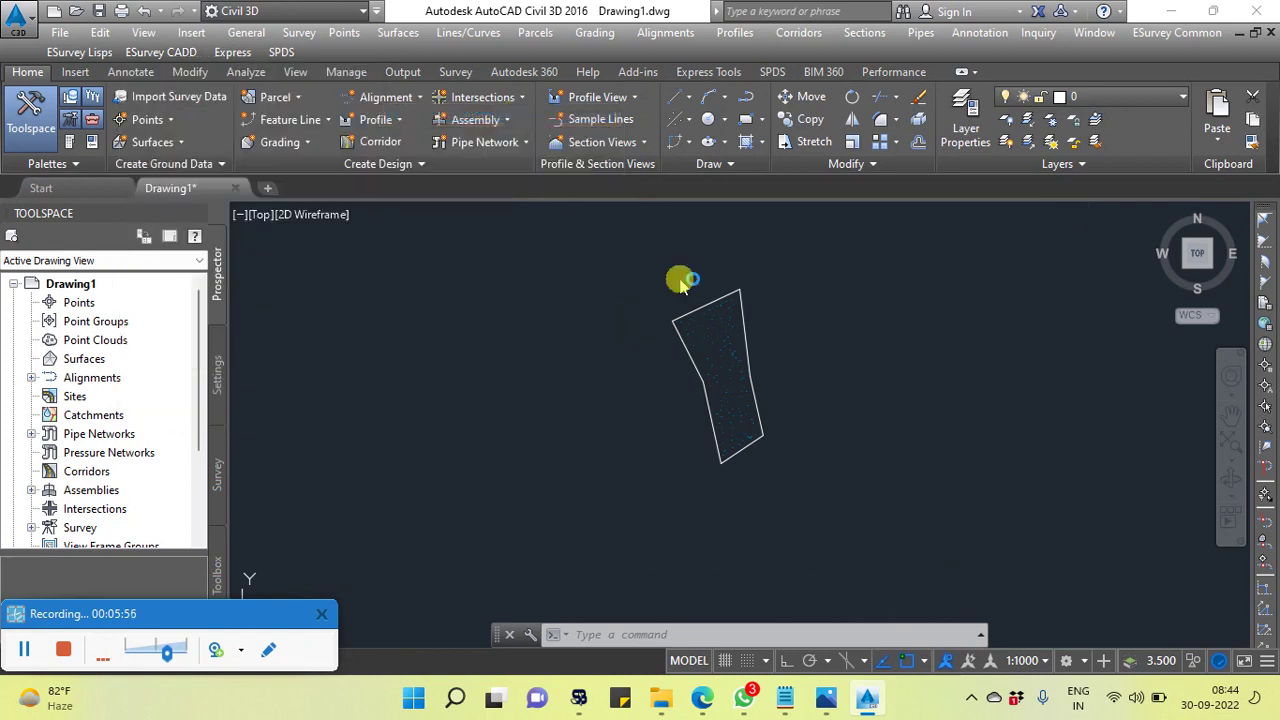
drag(552, 242, 609, 241)
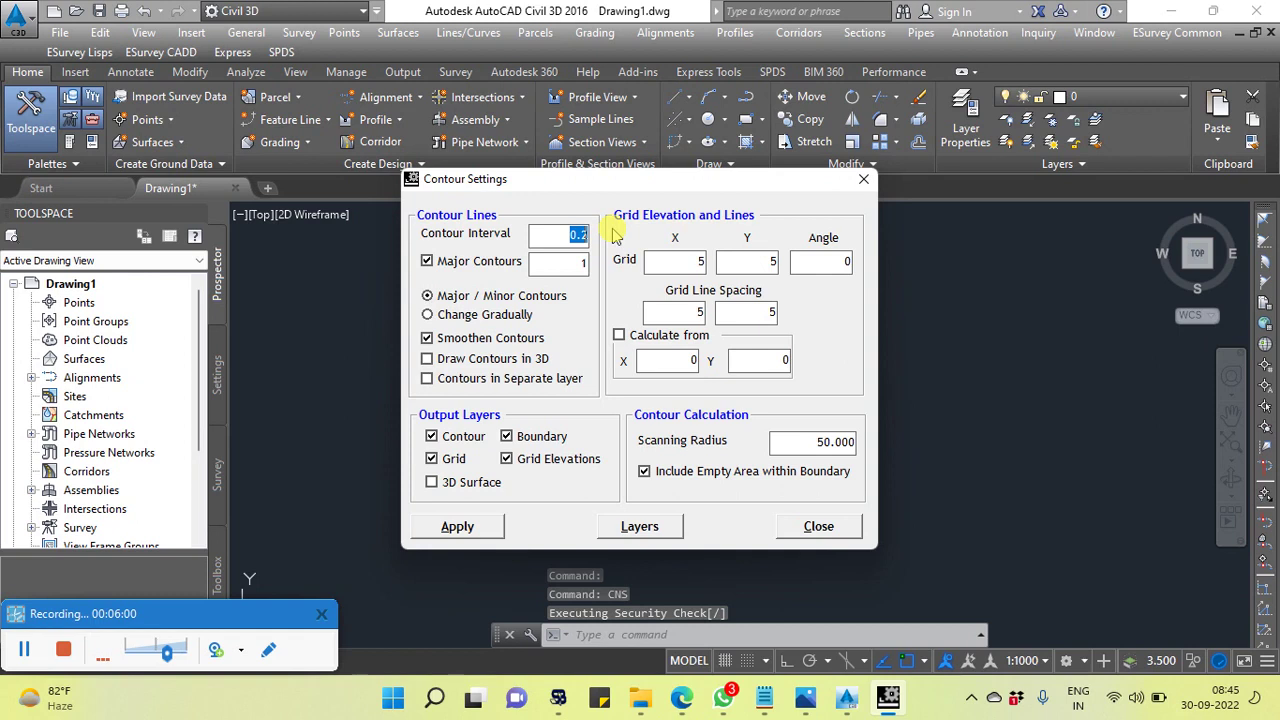
click(568, 244)
drag(684, 262, 706, 262)
drag(700, 312, 722, 311)
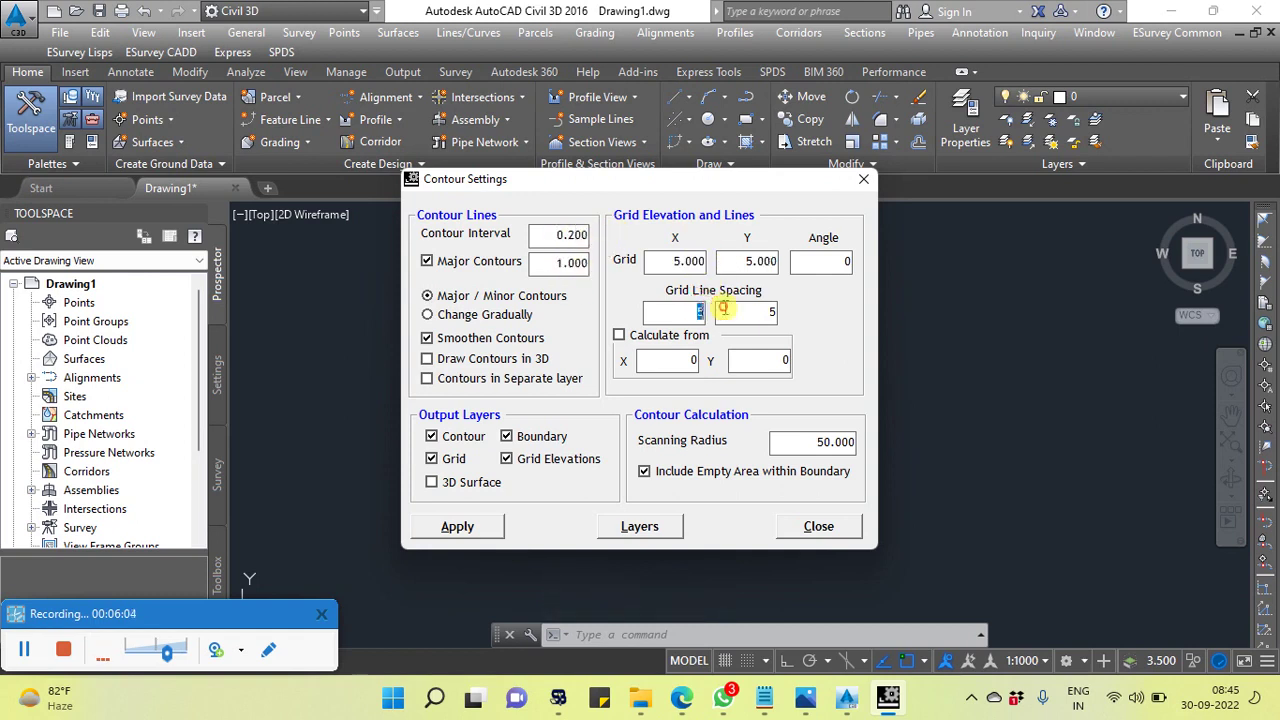
click(699, 311)
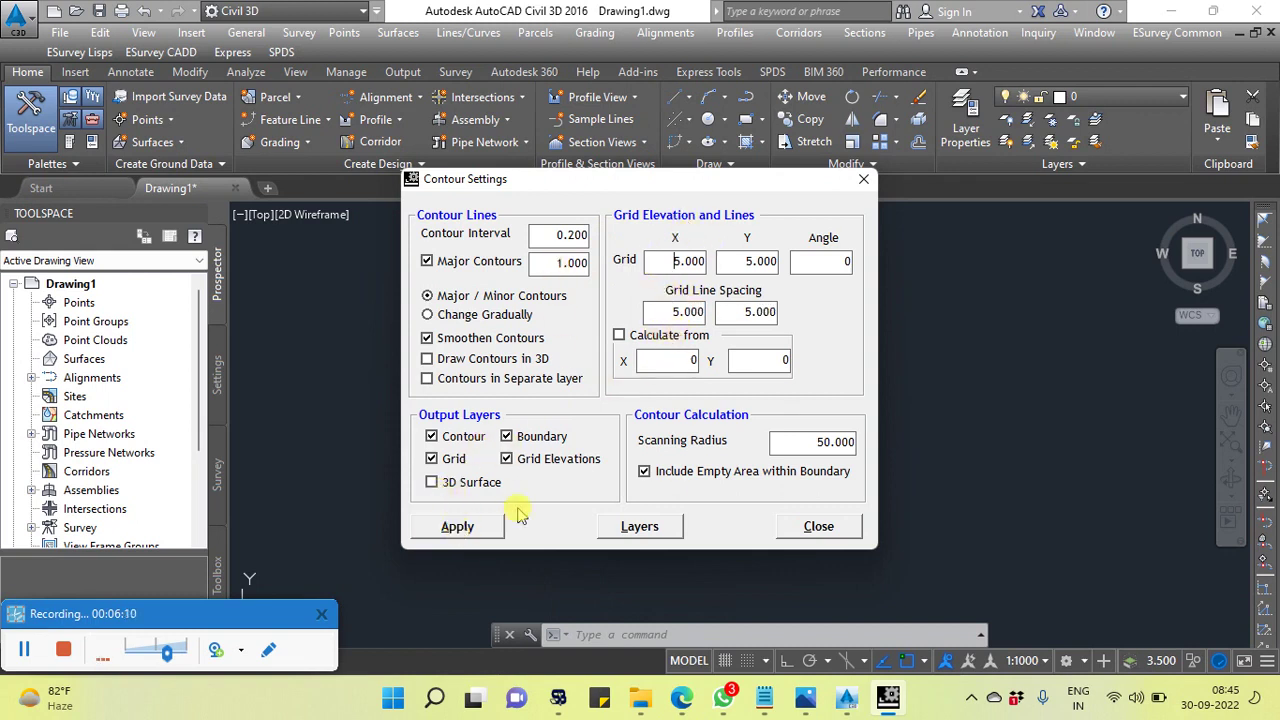
click(459, 527)
click(663, 404)
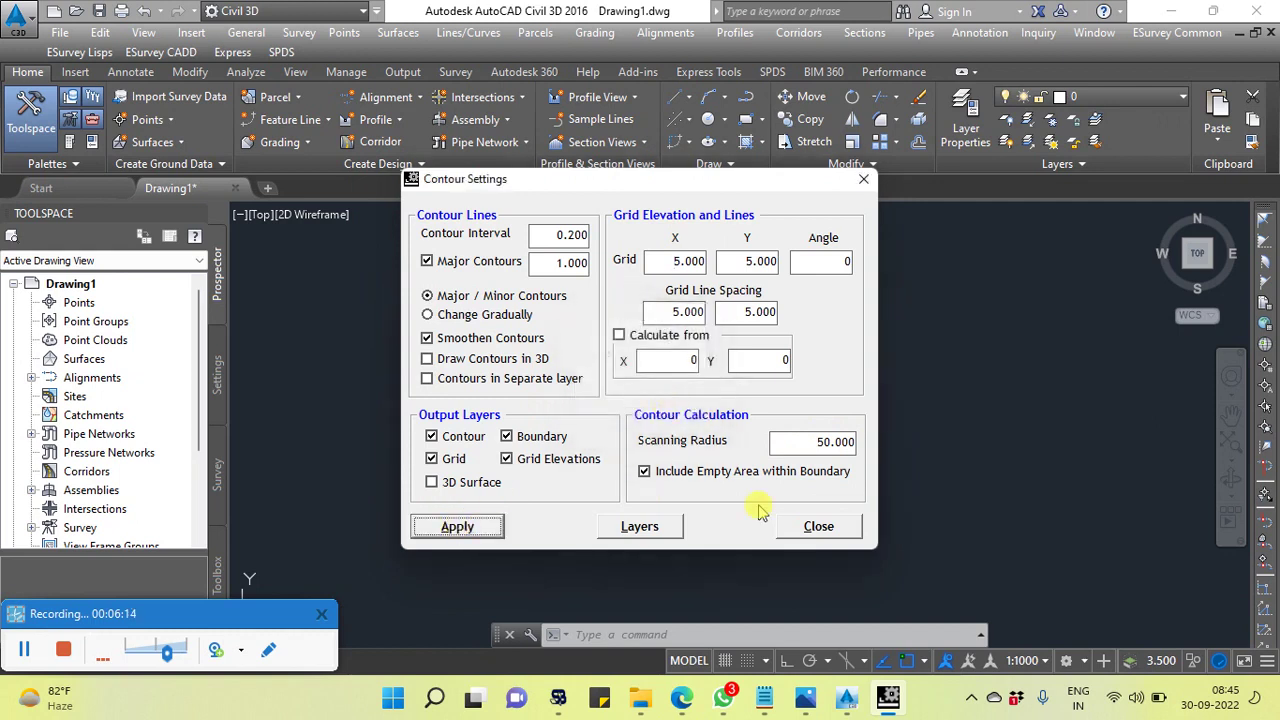
click(818, 530)
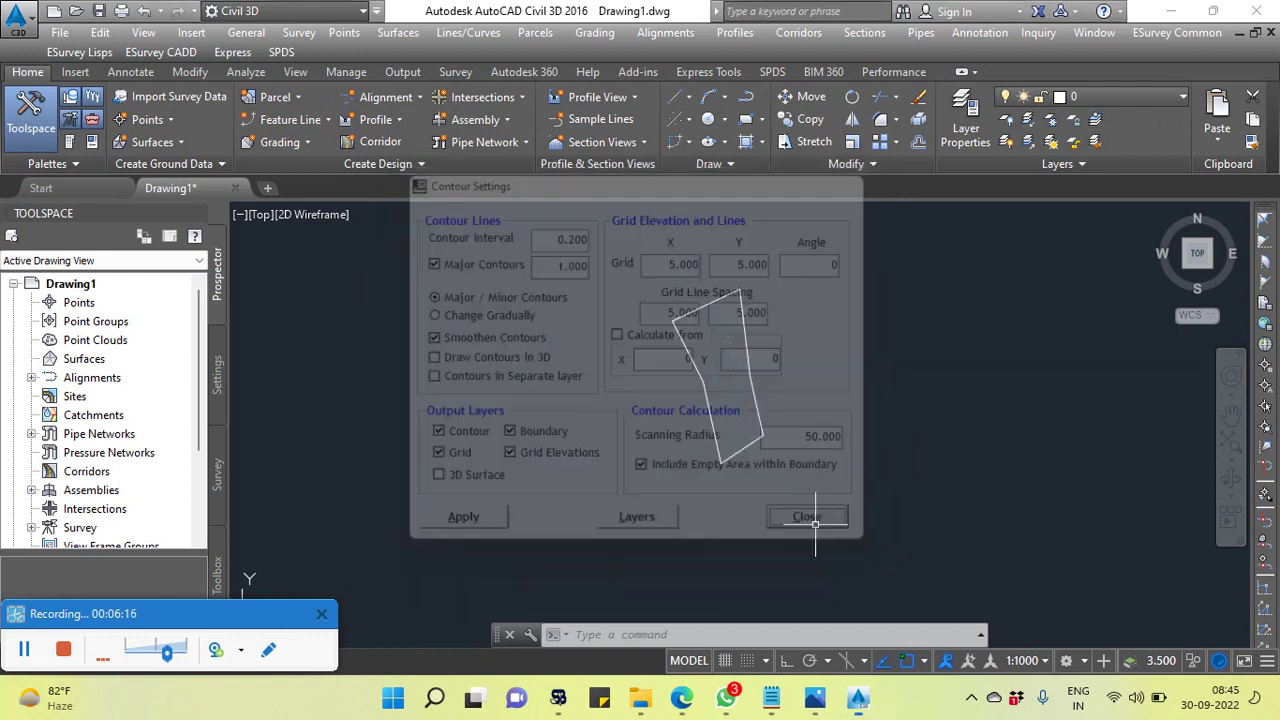
click(183, 55)
mouse_move(178, 116)
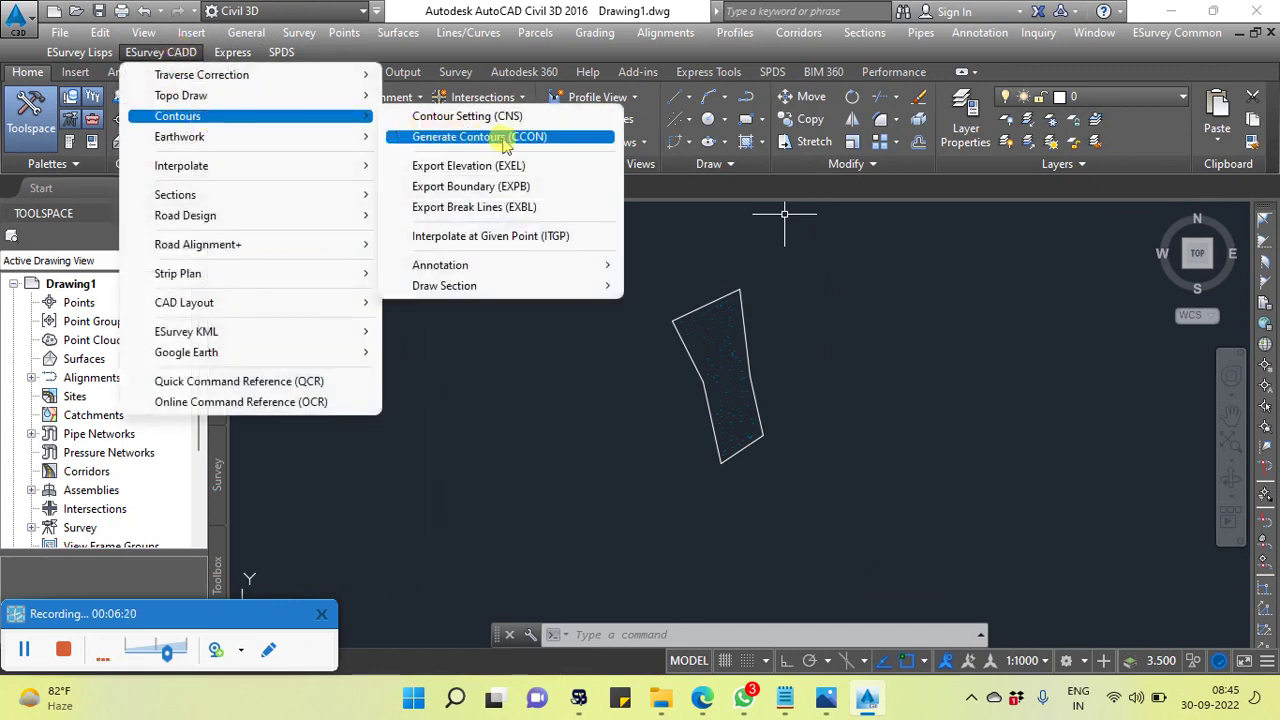
Step: Start Generate Contours and window-select all 241 elevation points
click(529, 143)
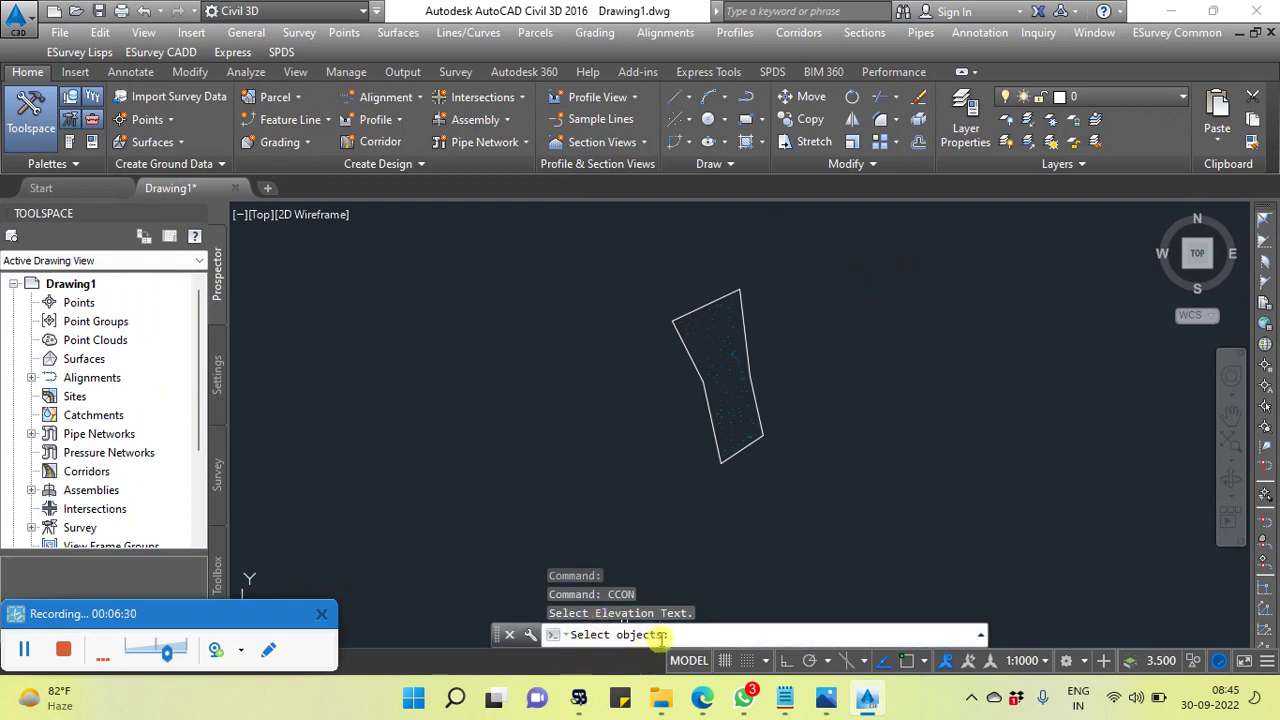
click(868, 235)
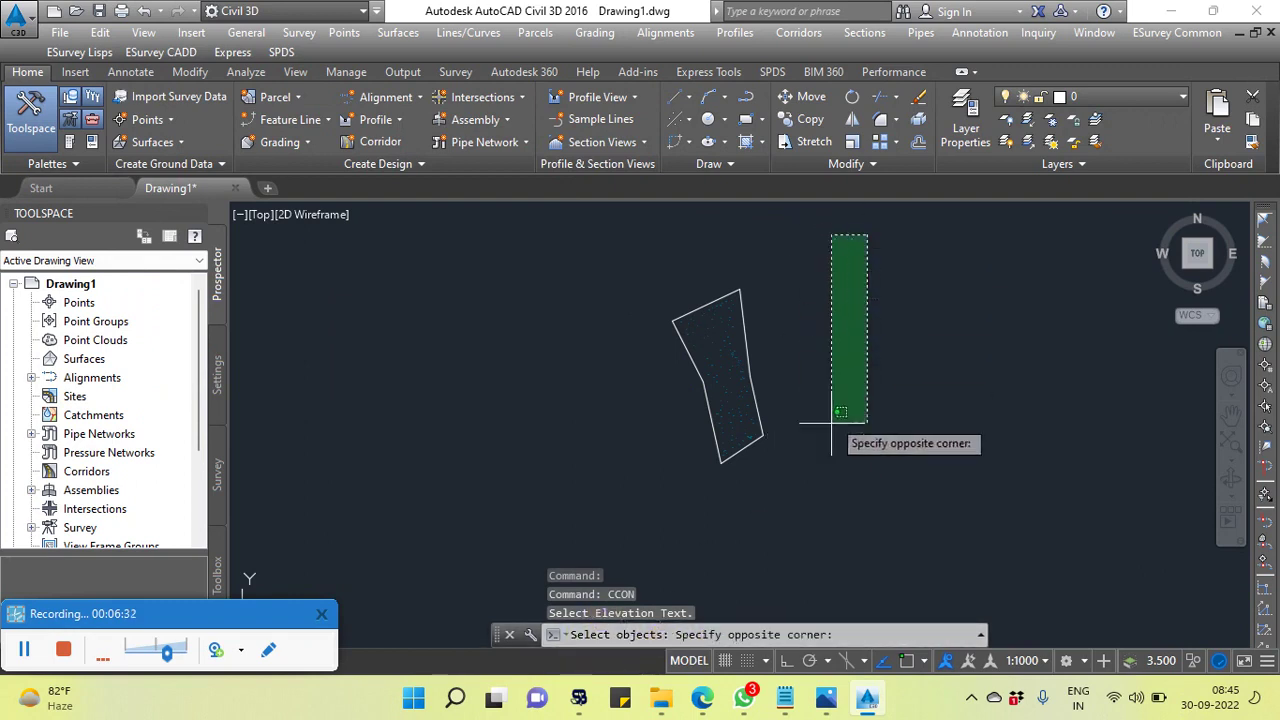
click(587, 518)
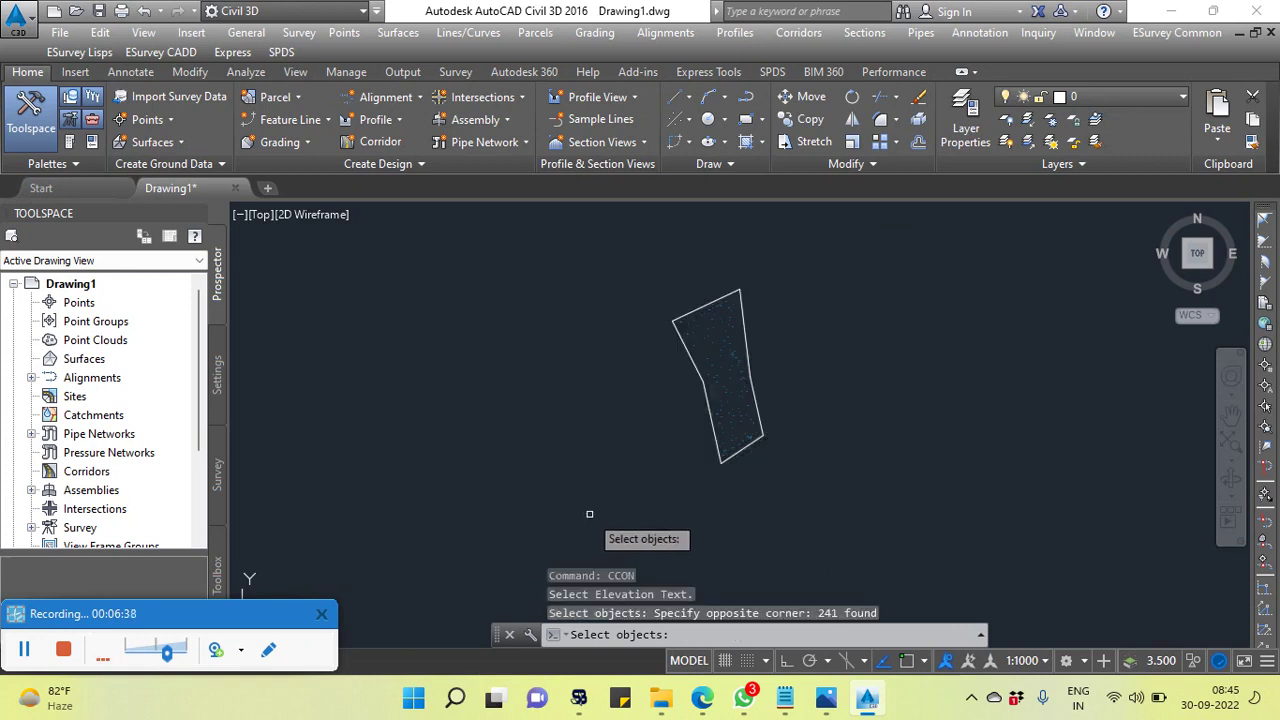
key(Return)
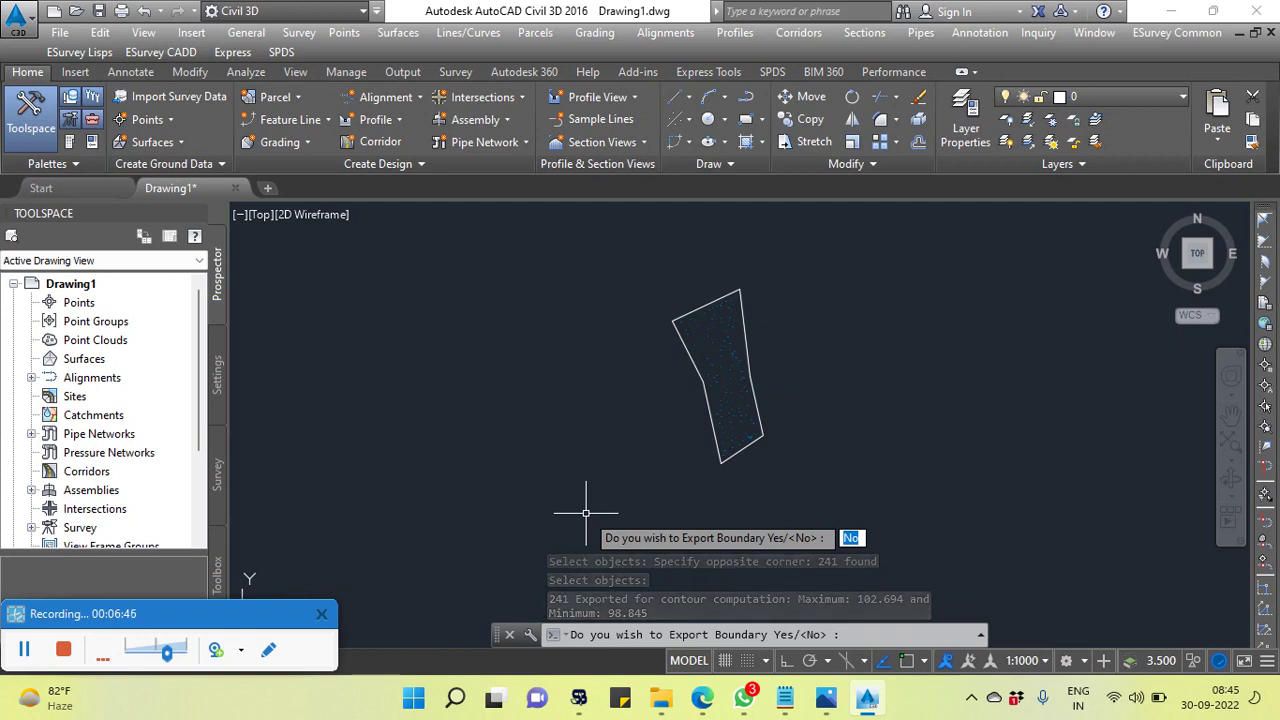
Step: Answer Y to use a boundary, then select the closed boundary polyline to build the contours
text(y)
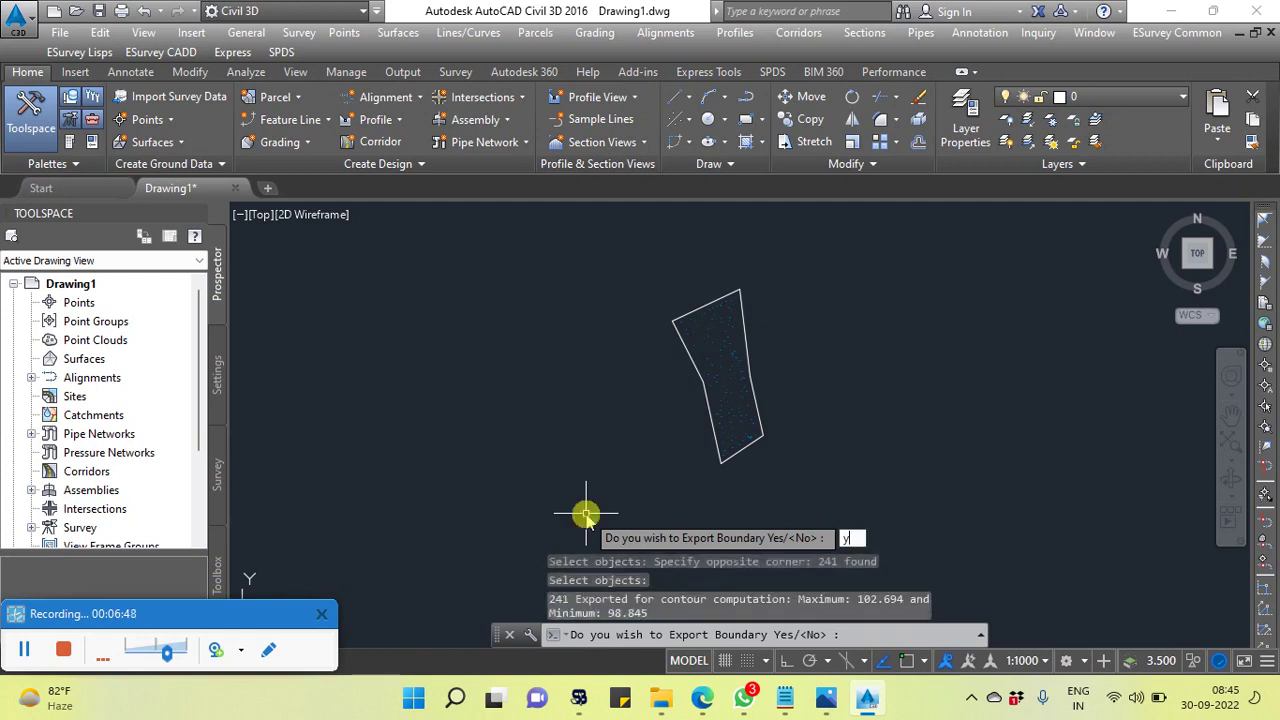
key(Return)
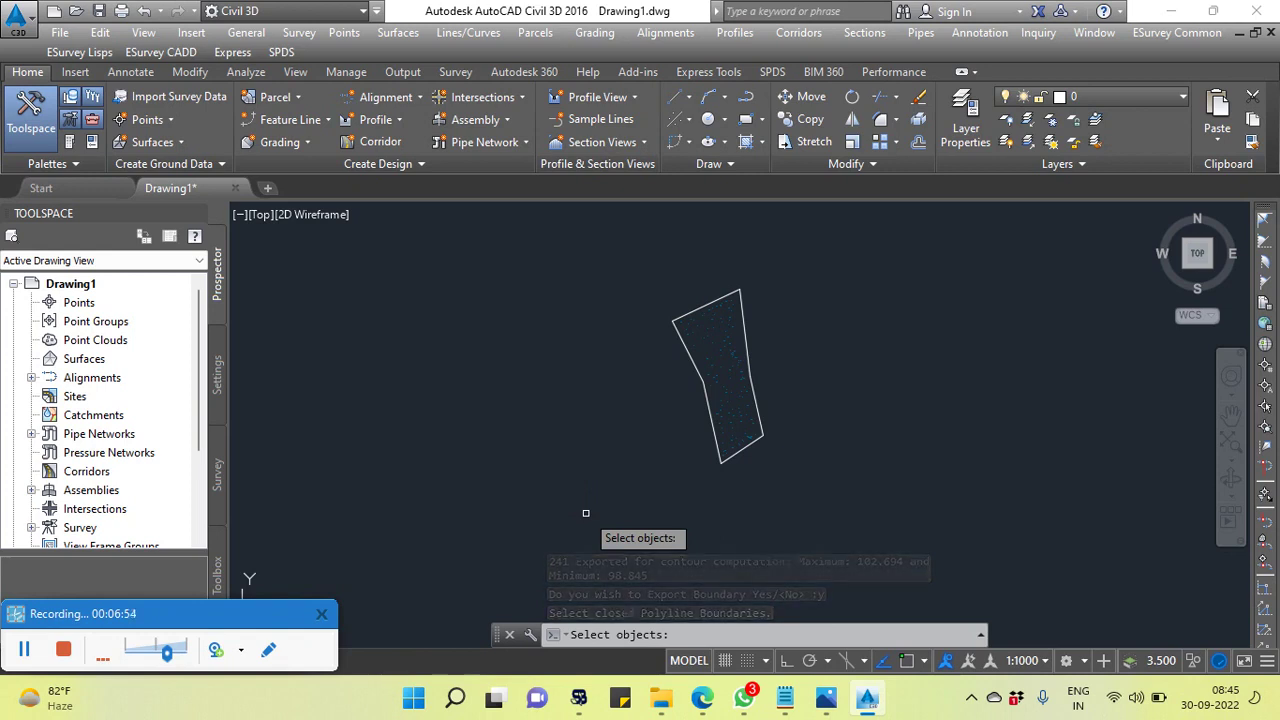
click(869, 224)
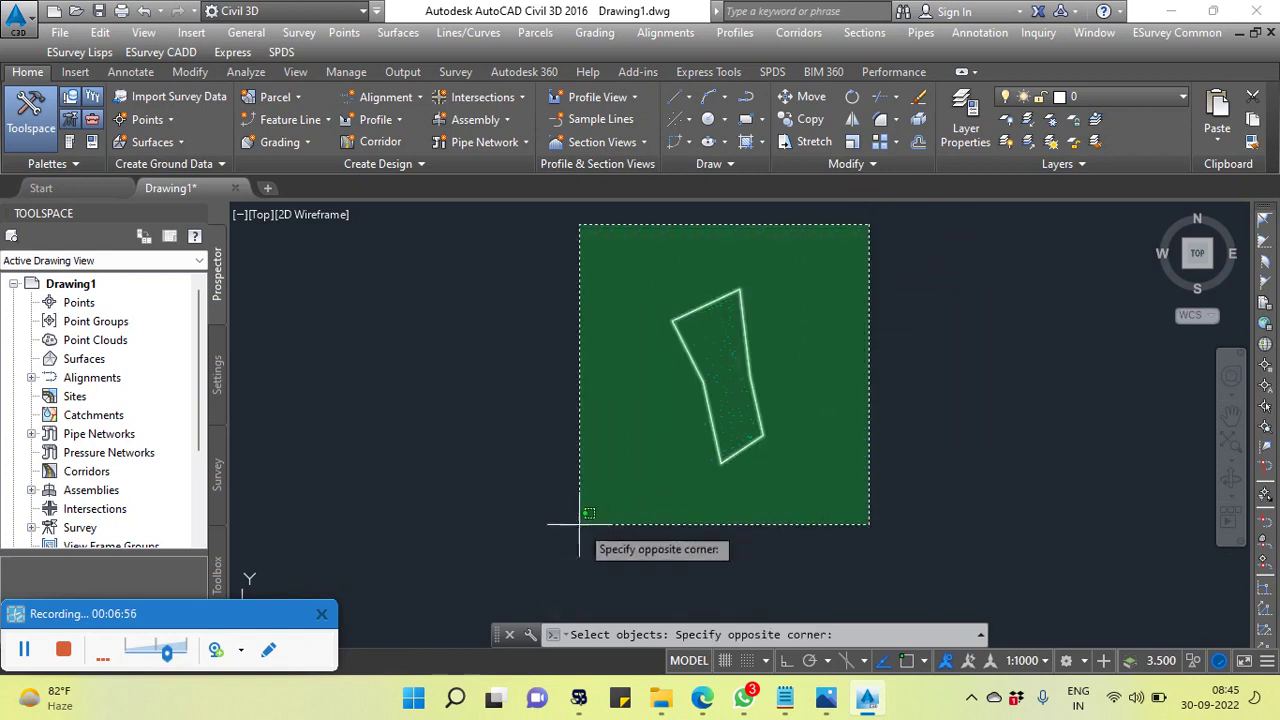
click(543, 543)
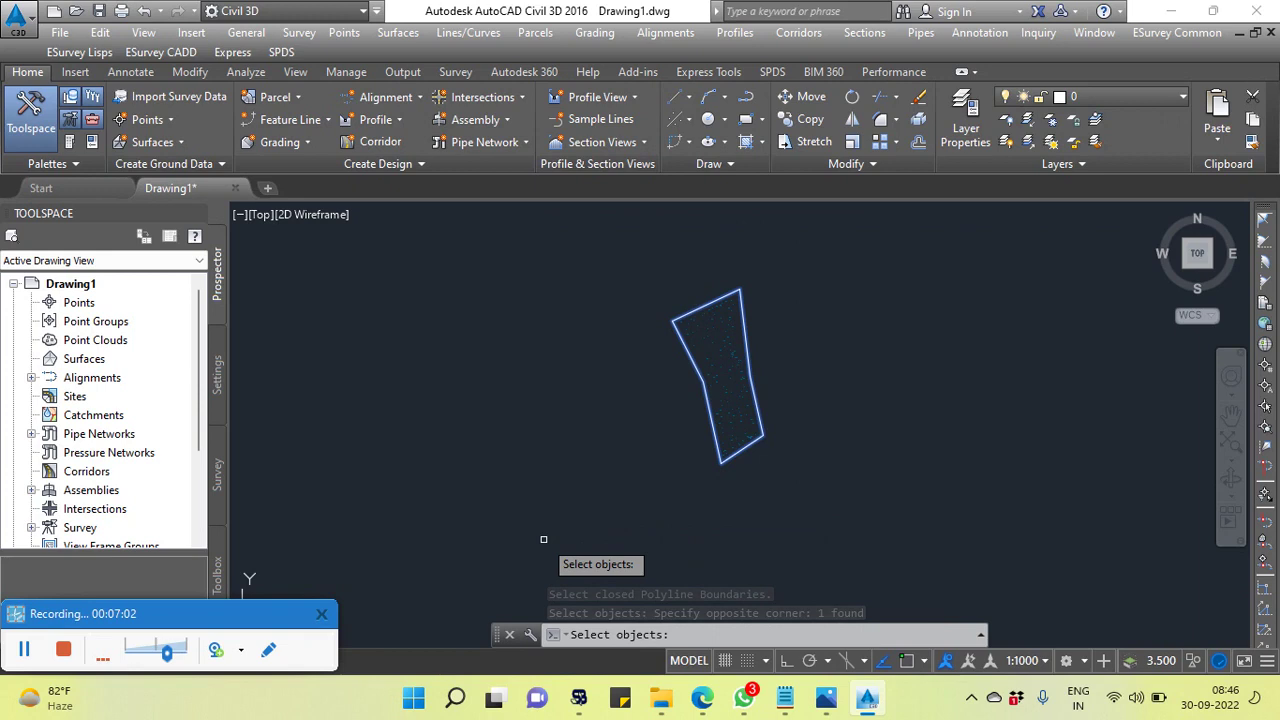
key(Return)
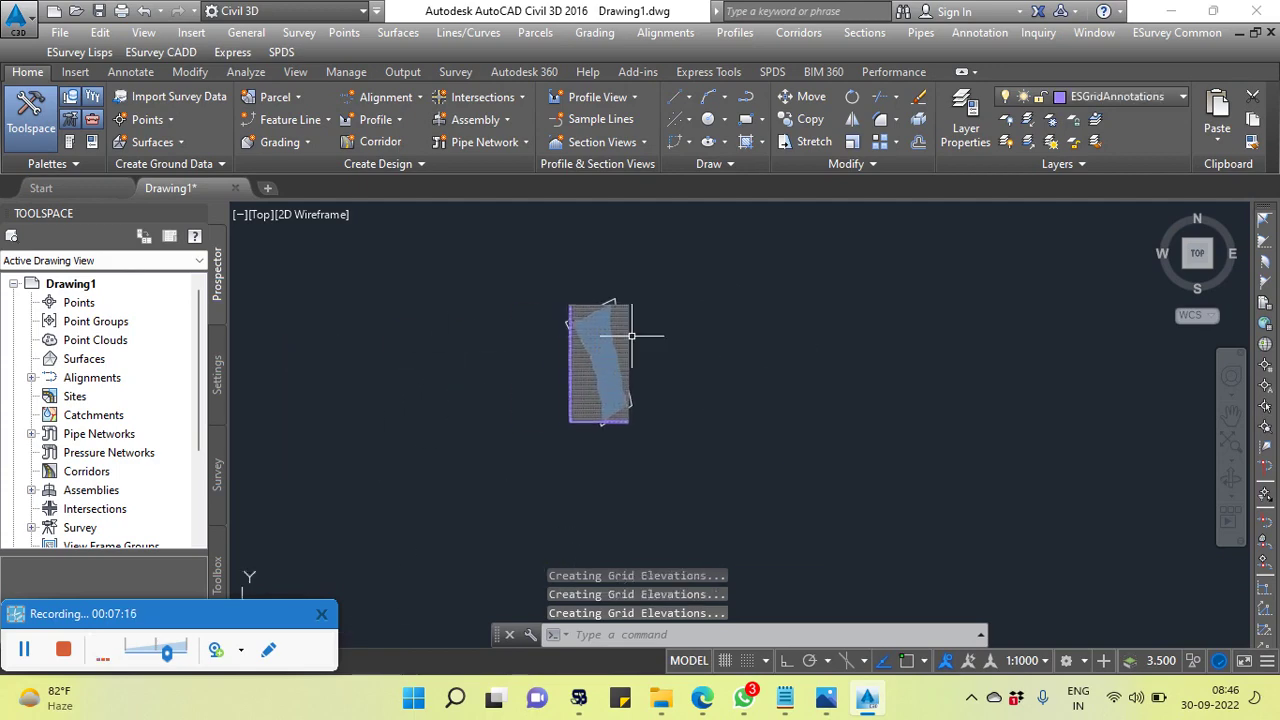
scroll(620, 414, up, 5)
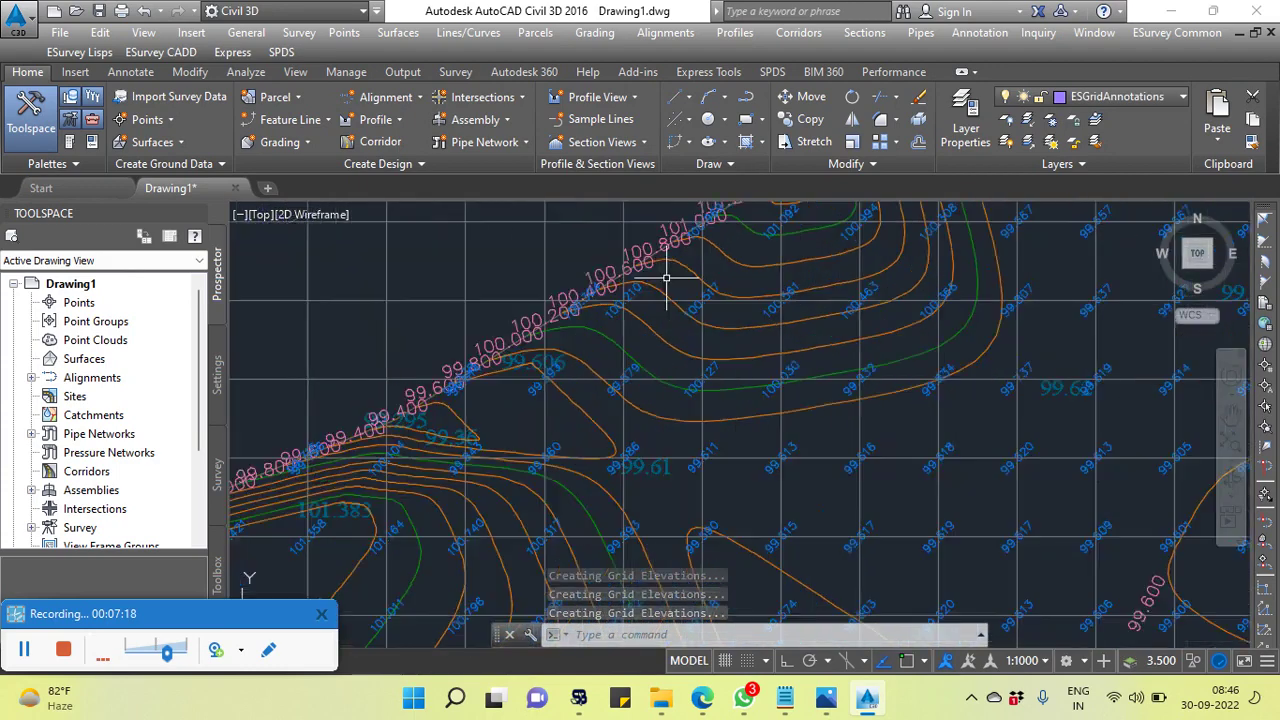
middle_drag(689, 283, 549, 400)
scroll(549, 400, down, 5)
scroll(662, 322, up, 5)
scroll(662, 322, up, 3)
scroll(662, 322, down, 8)
scroll(662, 322, up, 5)
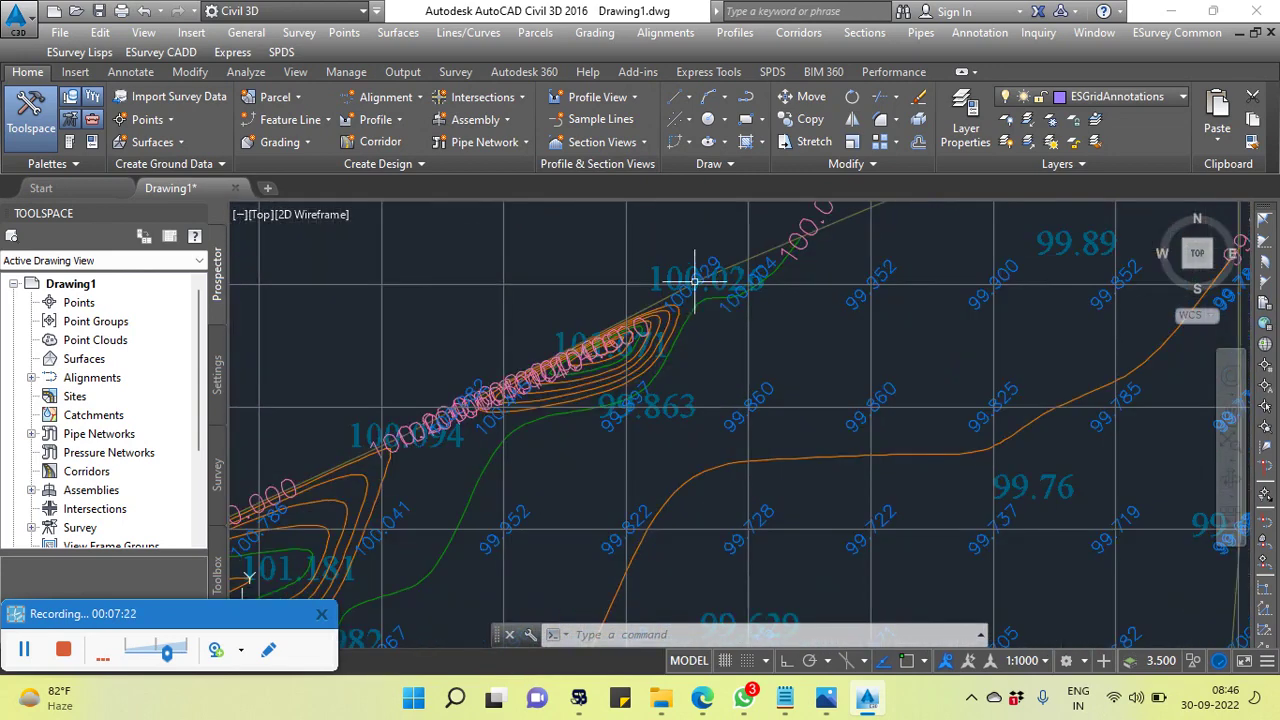
scroll(700, 290, down, 6)
scroll(694, 301, down, 2)
middle_drag(705, 354, 698, 237)
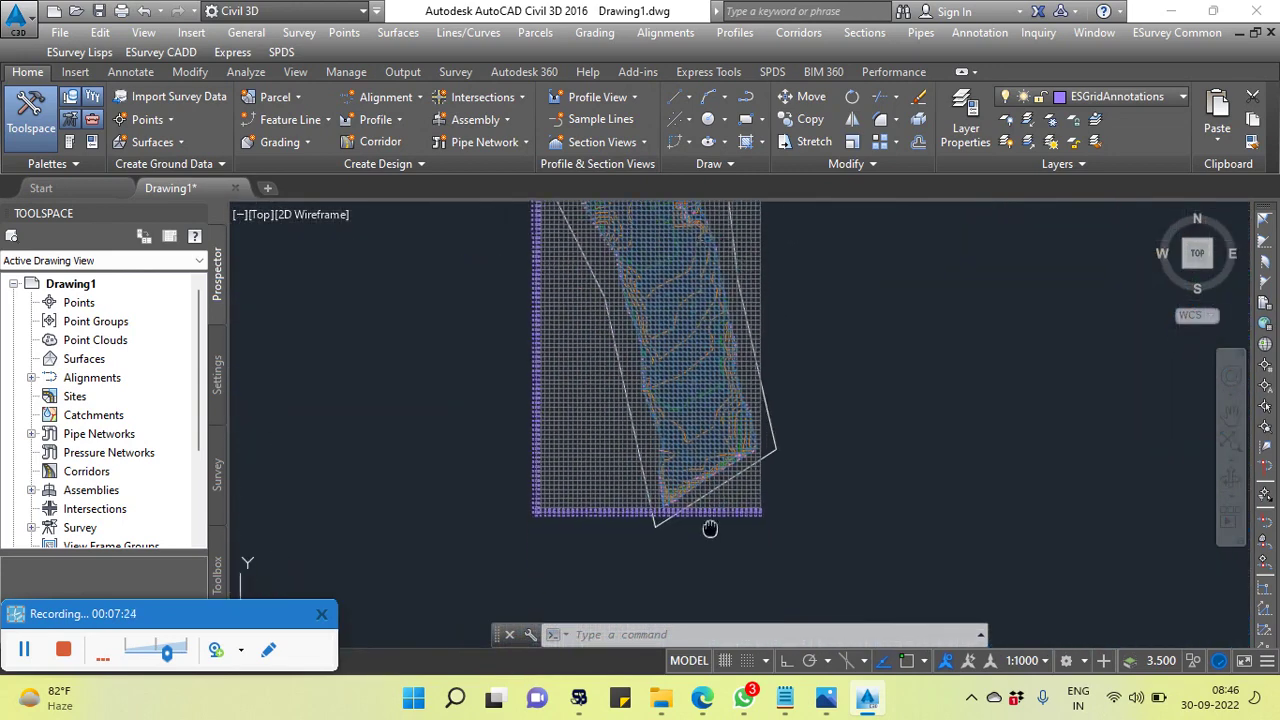
scroll(705, 526, up, 2)
scroll(660, 522, up, 2)
scroll(608, 510, up, 3)
scroll(600, 519, up, 2)
scroll(600, 519, down, 4)
scroll(623, 357, down, 1)
scroll(626, 377, up, 2)
scroll(630, 432, up, 2)
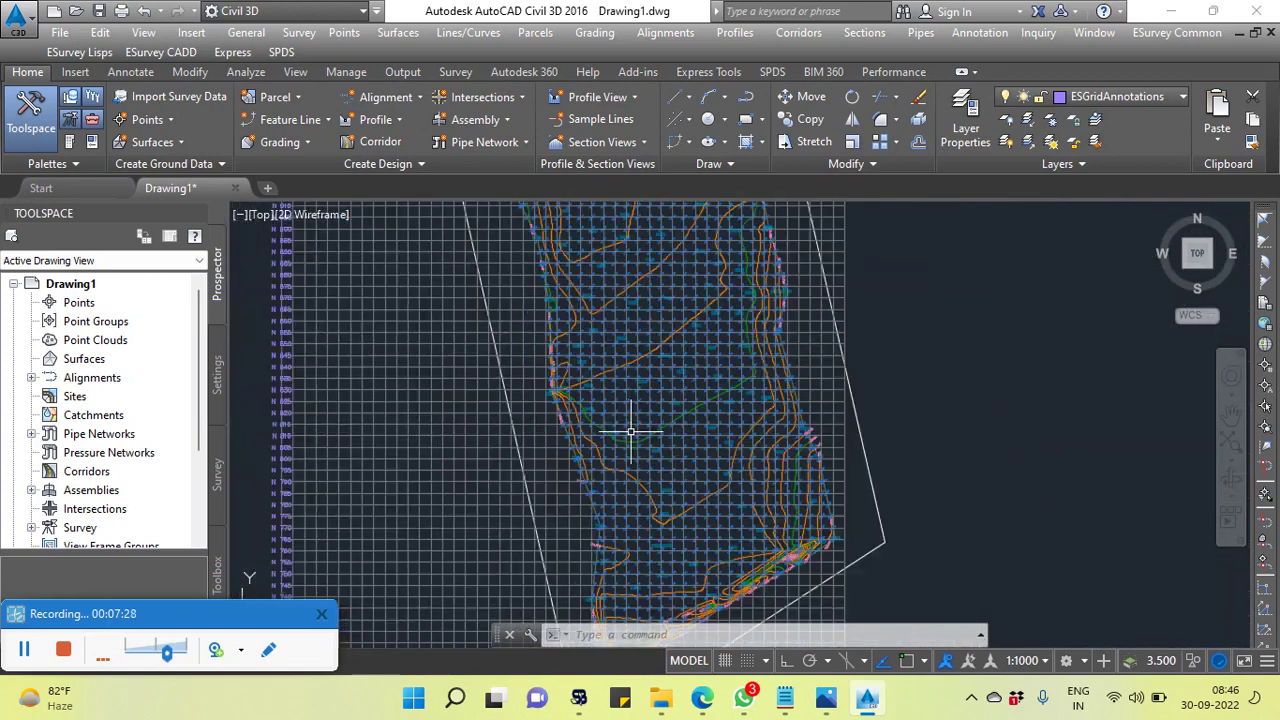
scroll(631, 432, down, 2)
scroll(620, 350, up, 2)
scroll(625, 350, up, 1)
scroll(631, 353, up, 3)
scroll(640, 346, down, 1)
scroll(643, 345, down, 4)
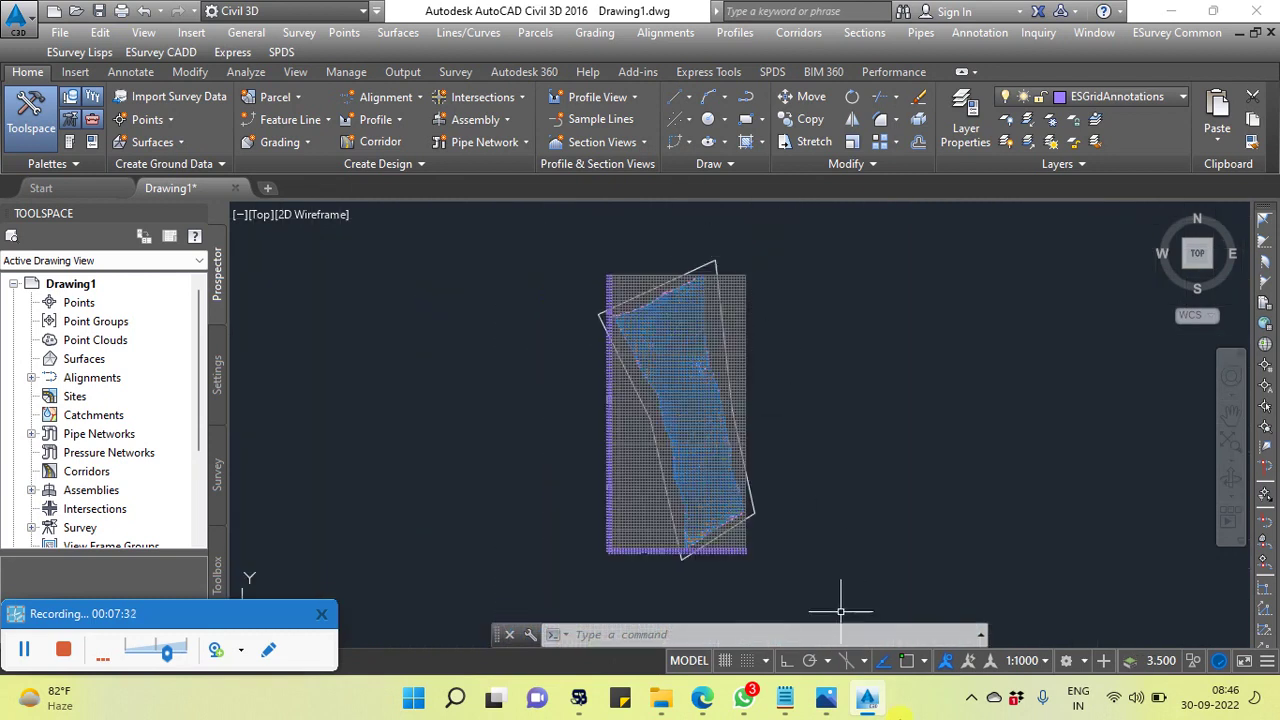